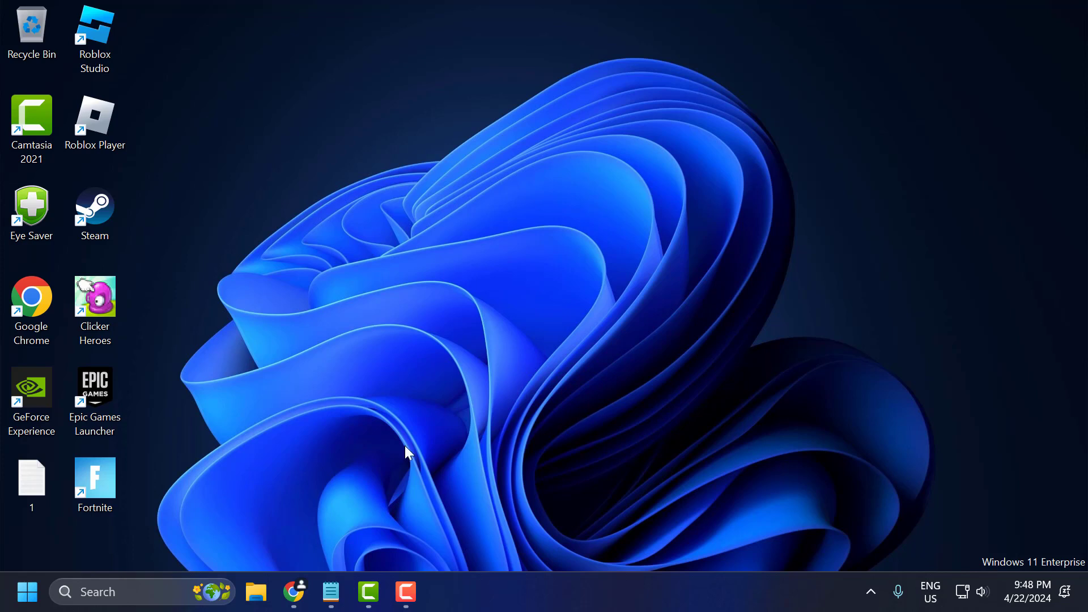
Open the Xbox app's App settings page from a Windows search for 'xbox'
{"action": "left_click", "coordinate": [134, 584]}
{"action": "type", "text": "x"}
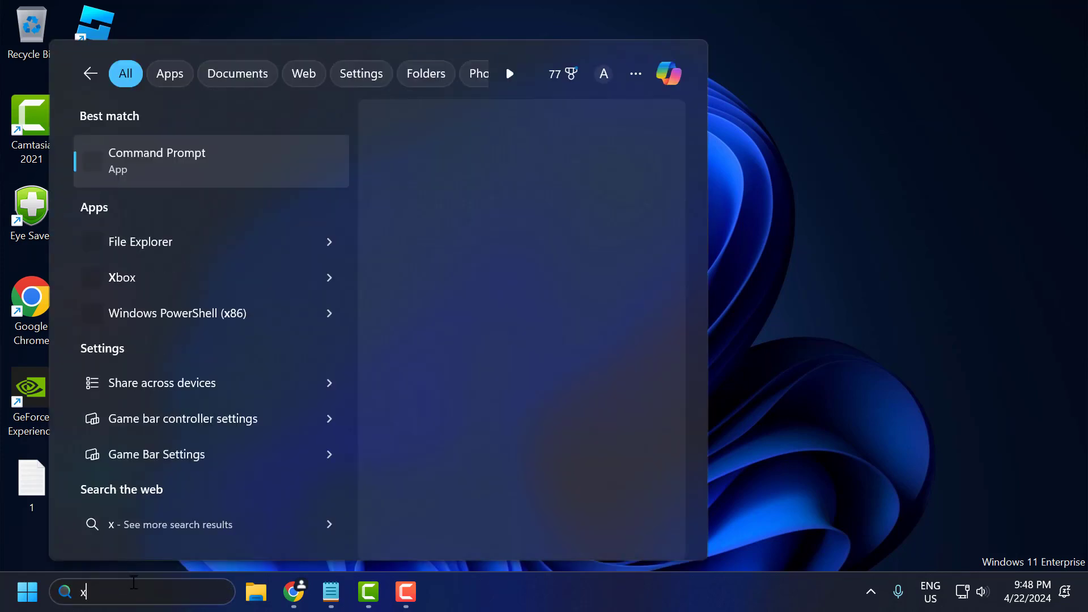
{"action": "type", "text": "box"}
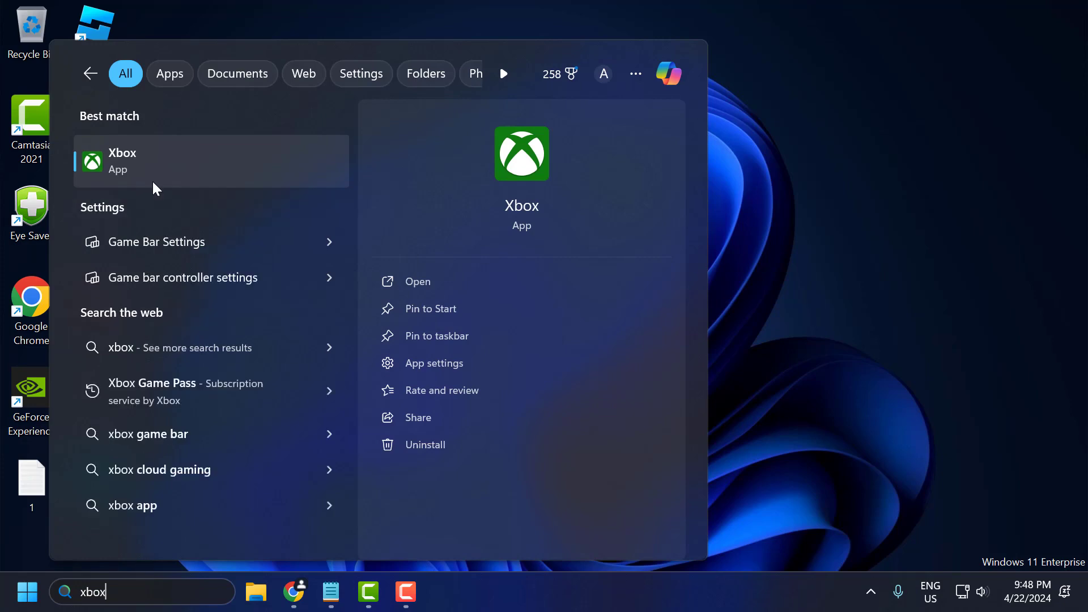
{"action": "right_click", "coordinate": [139, 174]}
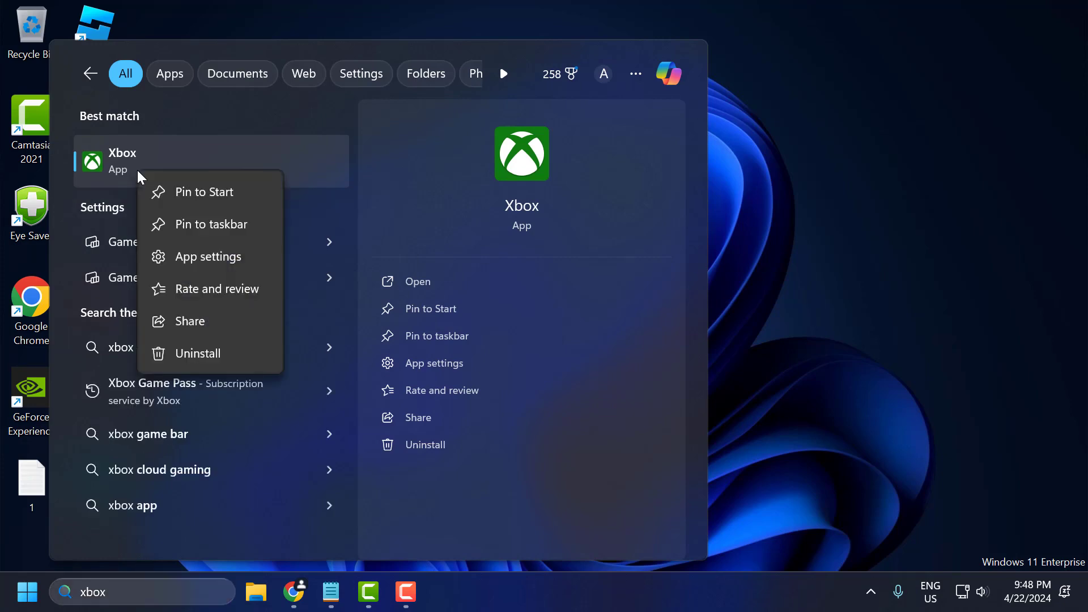
{"action": "left_click", "coordinate": [181, 265]}
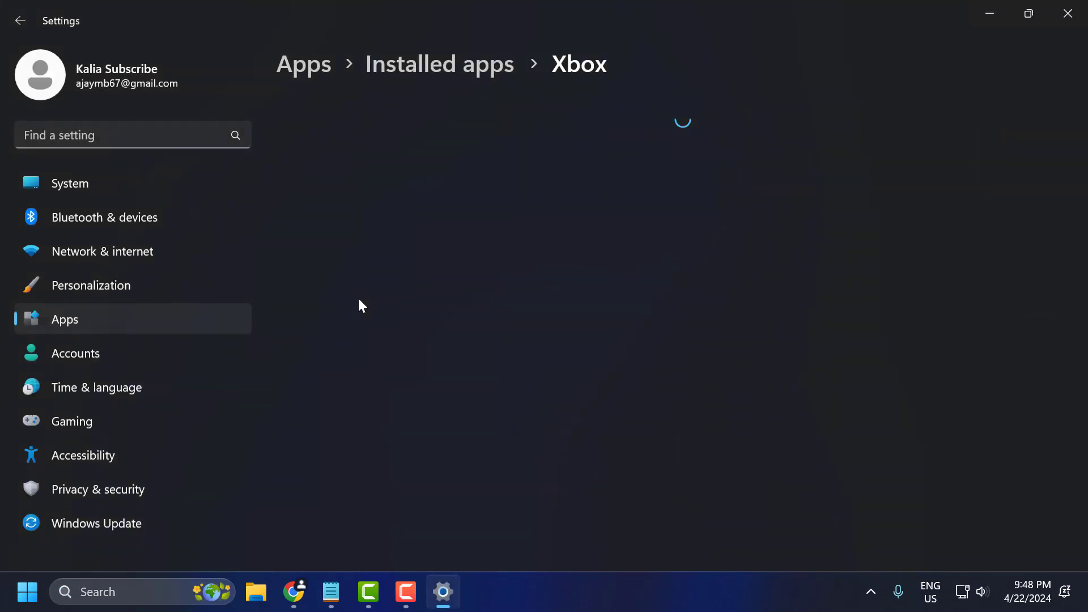
Repair the Xbox app, then reset it with confirmation, and close Settings
{"action": "scroll", "coordinate": [519, 259], "scroll_direction": "down", "scroll_amount": 5}
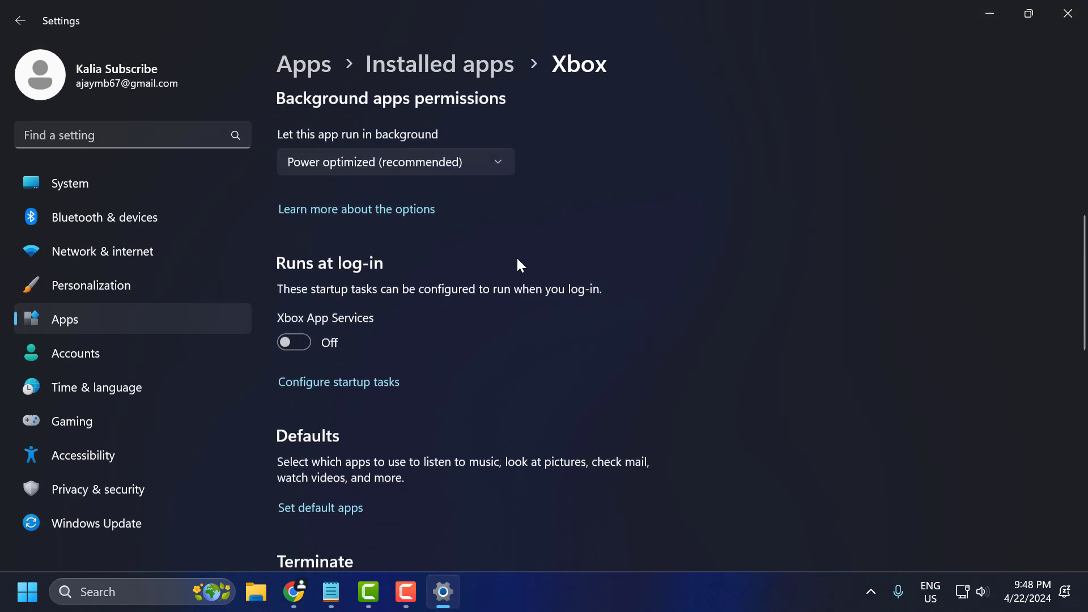
{"action": "scroll", "coordinate": [520, 265], "scroll_direction": "down", "scroll_amount": 5}
{"action": "left_click", "coordinate": [331, 516]}
{"action": "scroll", "coordinate": [365, 488], "scroll_direction": "down", "scroll_amount": 1}
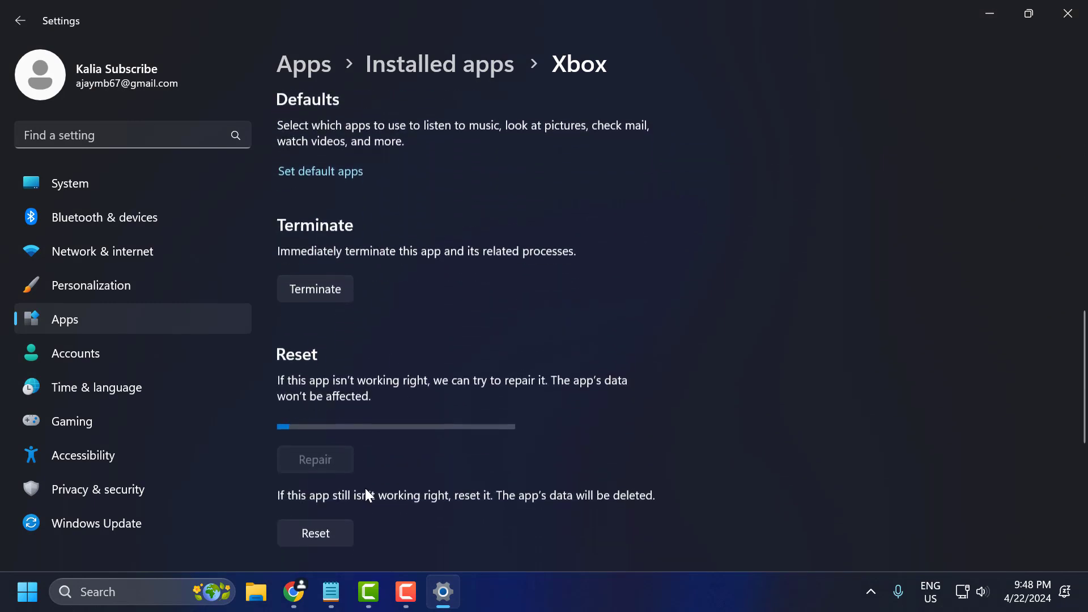
{"action": "left_click", "coordinate": [331, 530]}
{"action": "left_click", "coordinate": [389, 493]}
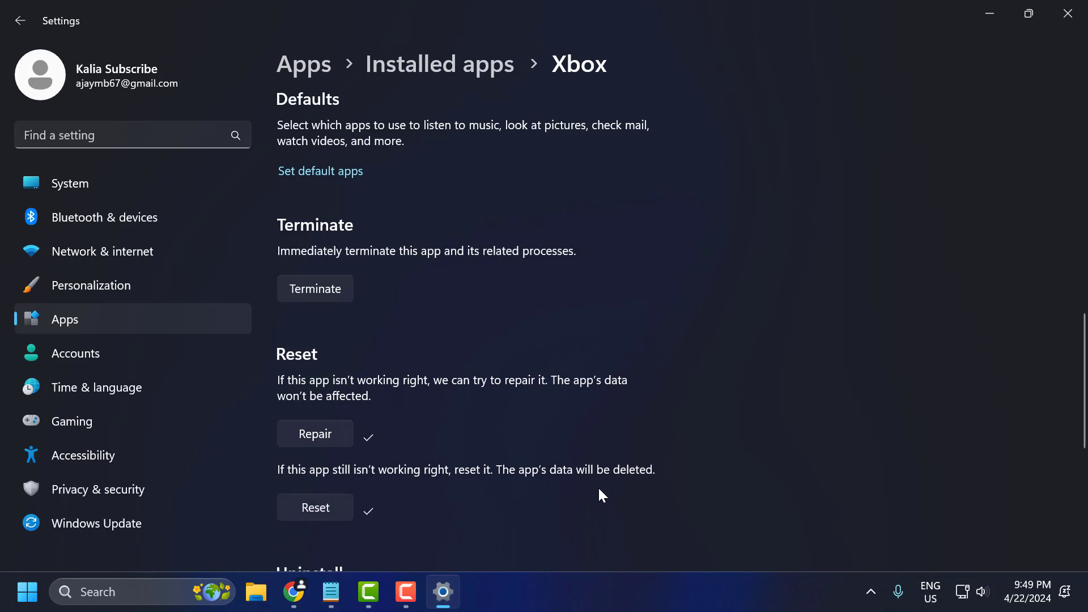
{"action": "left_click", "coordinate": [1068, 13]}
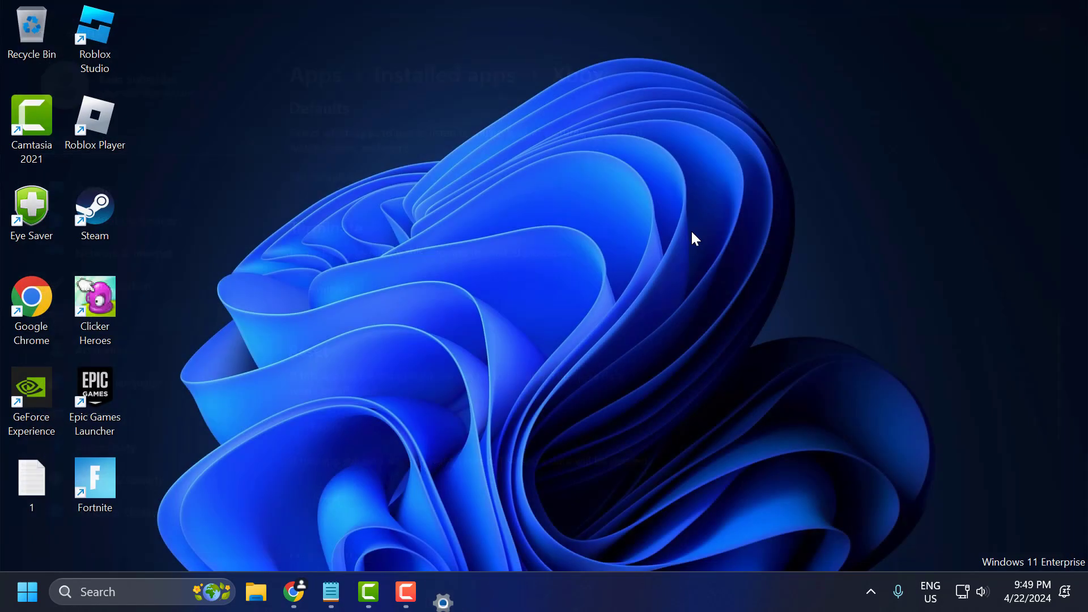
Open the Gaming Services Repair Tool for PC article and expand its Downloadable version section
{"action": "left_click", "coordinate": [294, 591]}
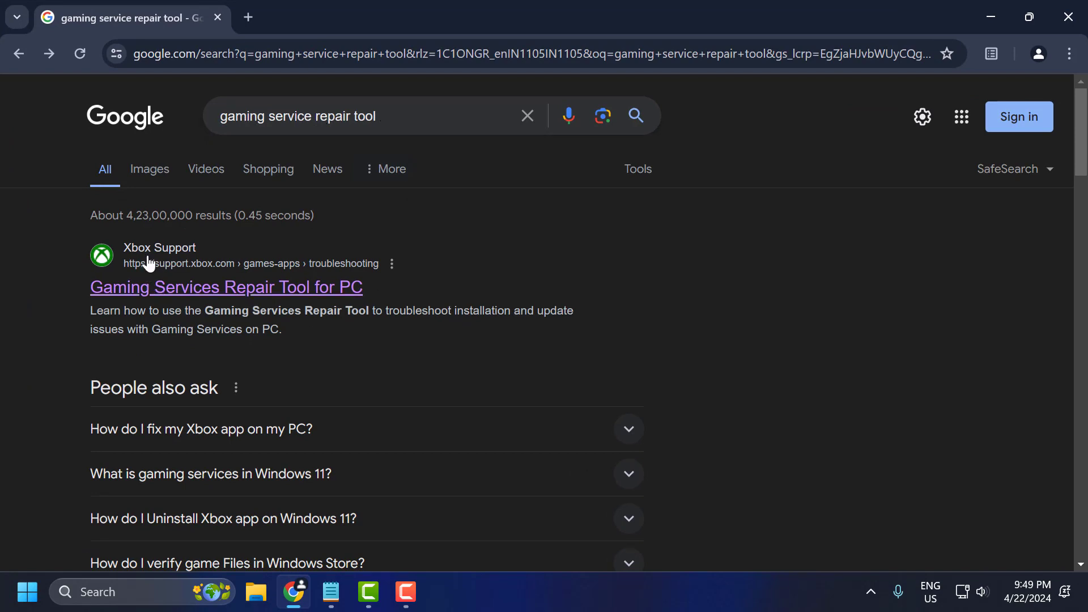
{"action": "left_click", "coordinate": [218, 295]}
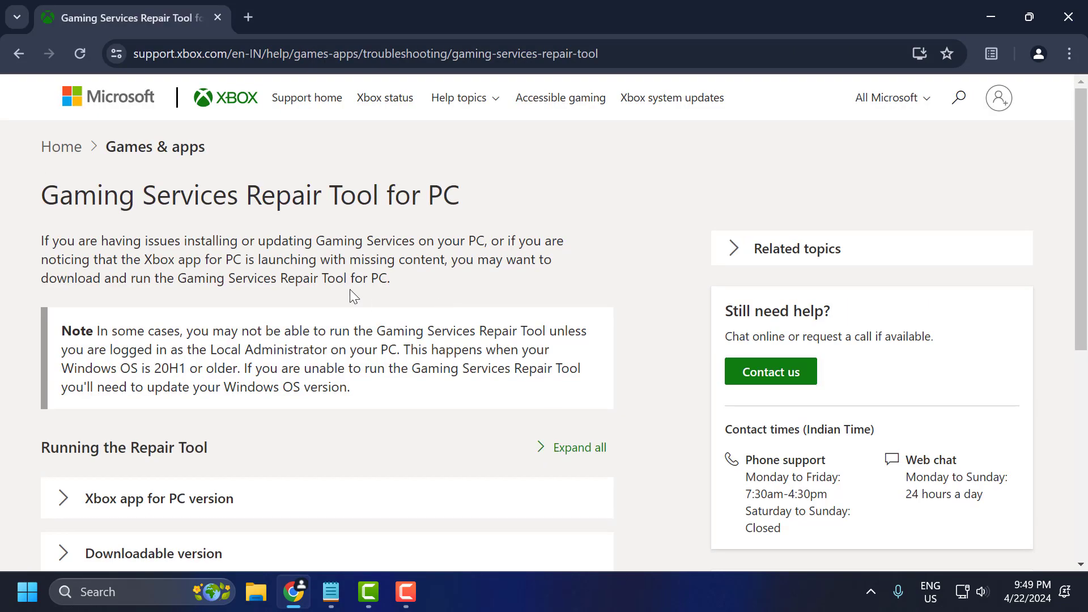
{"action": "scroll", "coordinate": [213, 282], "scroll_direction": "down", "scroll_amount": 4}
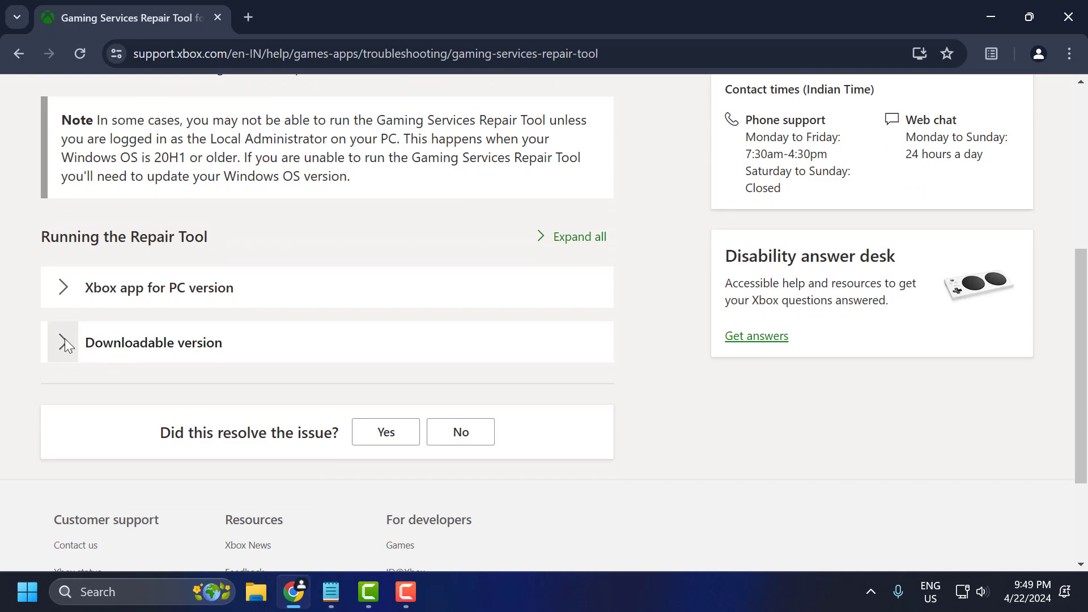
{"action": "left_click", "coordinate": [65, 343]}
Download GamingRepairTool.exe and run it from Chrome's downloads
{"action": "scroll", "coordinate": [114, 317], "scroll_direction": "down", "scroll_amount": 8}
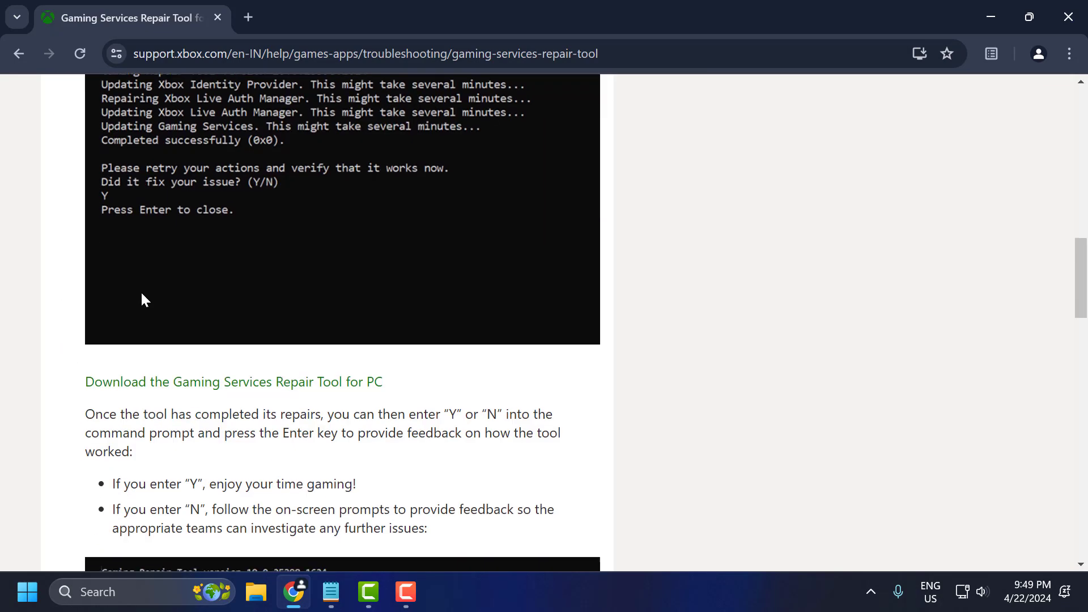
{"action": "scroll", "coordinate": [142, 300], "scroll_direction": "down", "scroll_amount": 2}
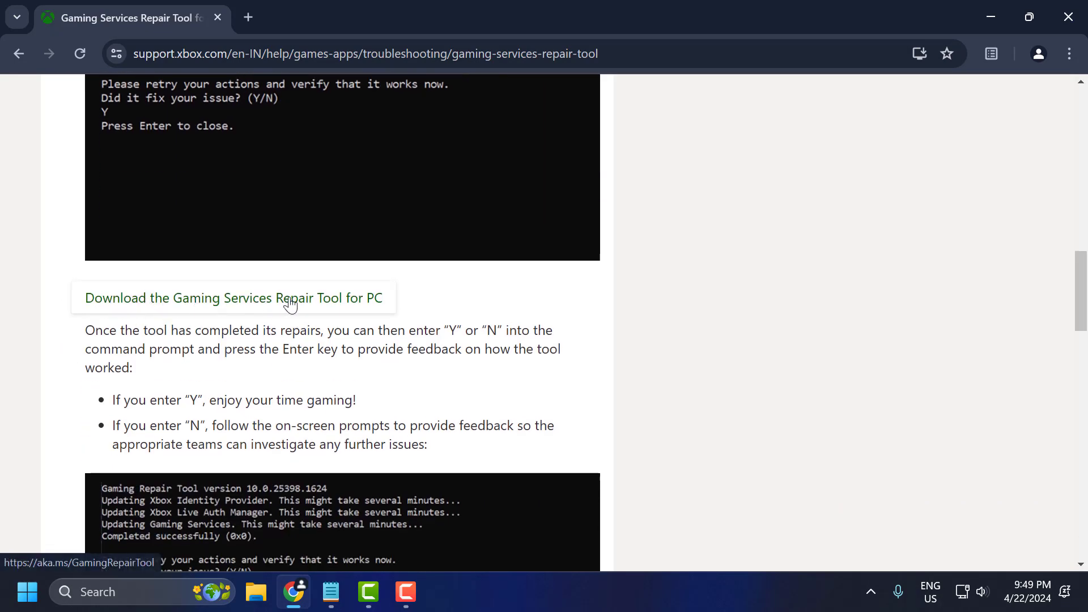
{"action": "left_click", "coordinate": [333, 305]}
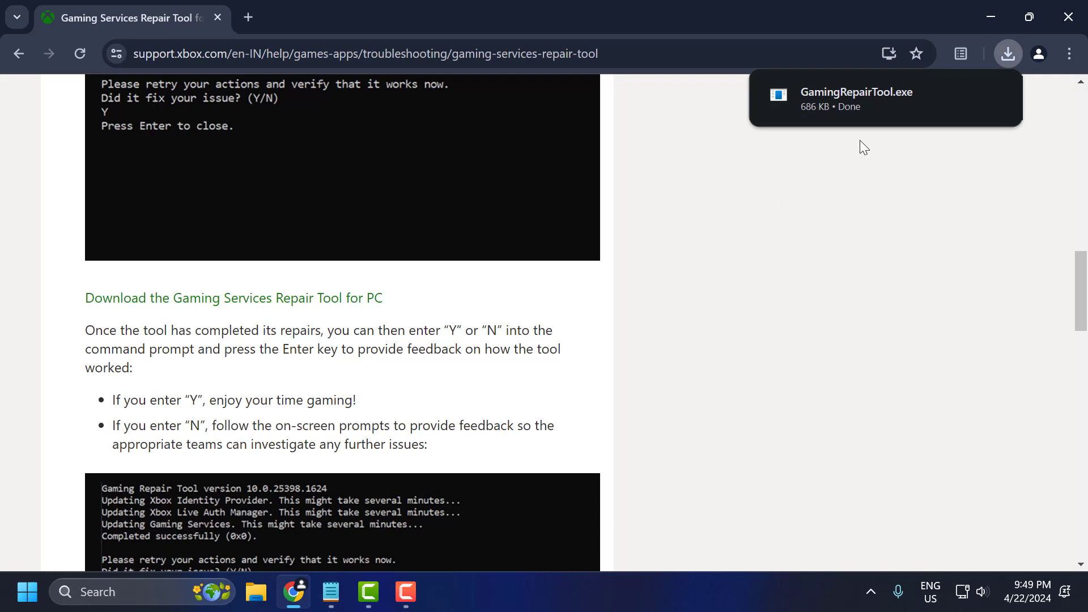
{"action": "left_click", "coordinate": [862, 97]}
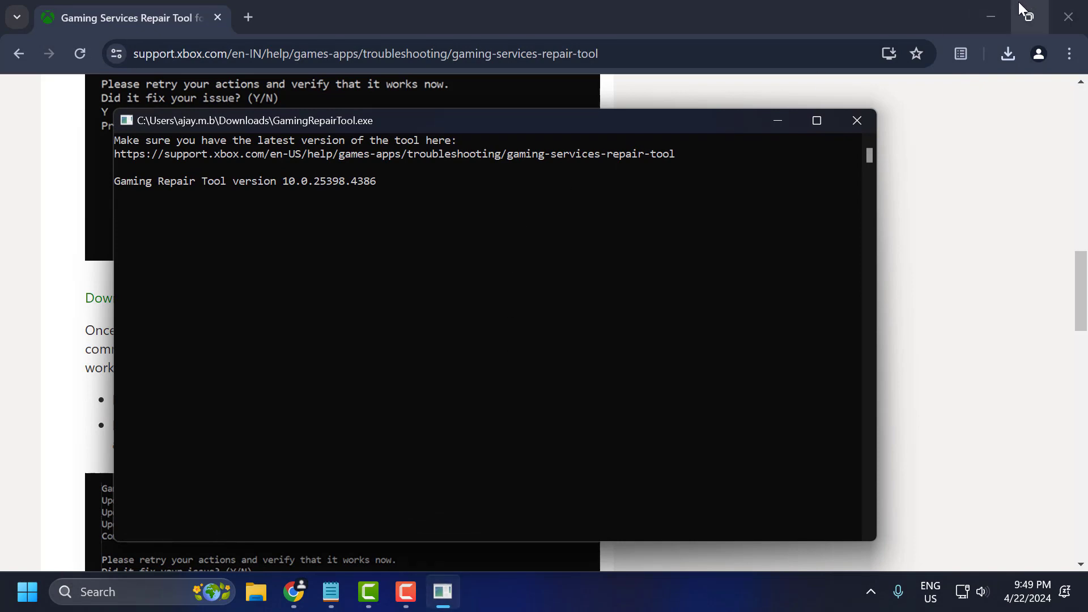
Minimize Chrome, let GamingRepairTool report 'Completed successfully (0x0)', then close its console
{"action": "left_click", "coordinate": [991, 16]}
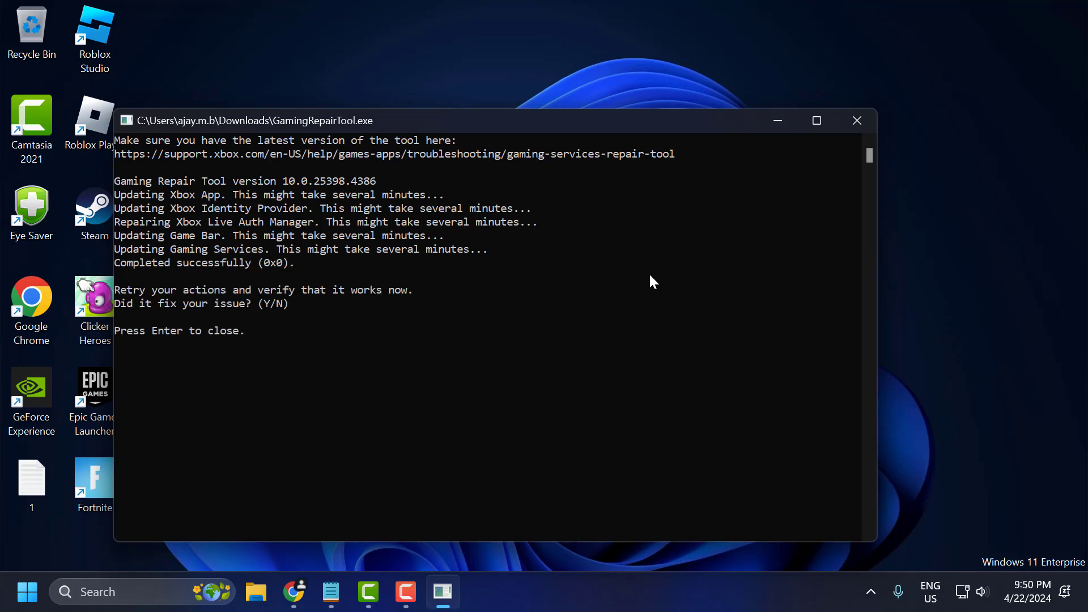
{"action": "key", "text": "Return"}
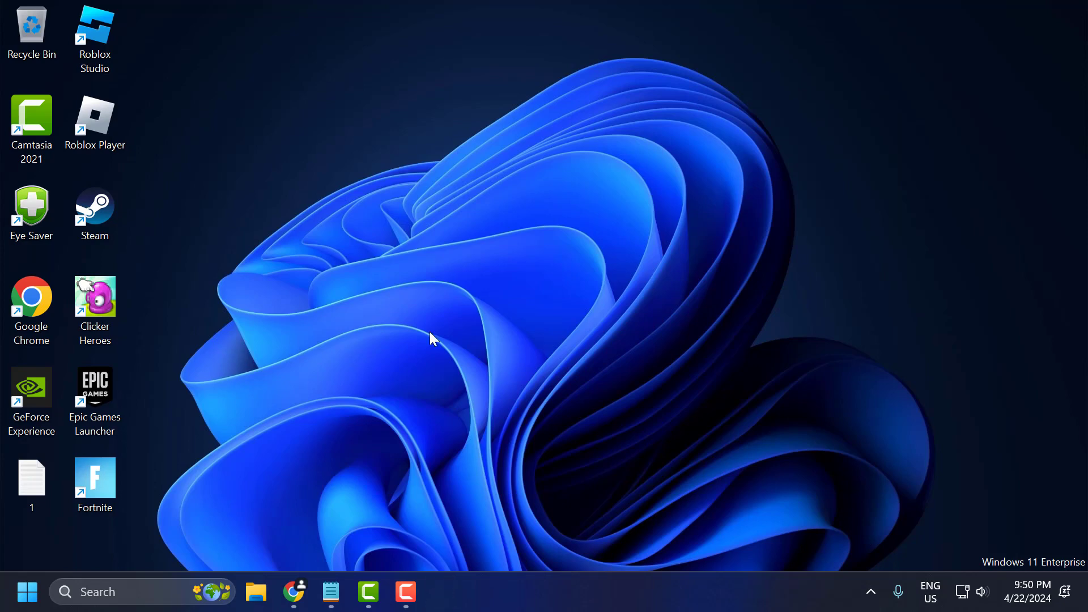
Open Control Panel from search and set View by to Category
{"action": "left_click", "coordinate": [162, 584]}
{"action": "type", "text": "control Panel"}
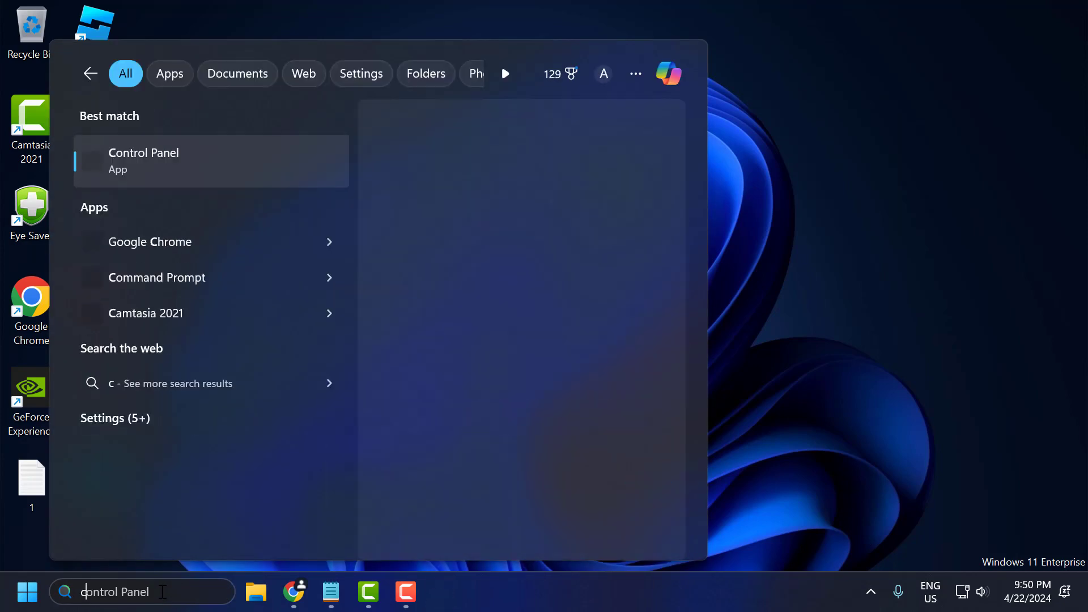
{"action": "left_click", "coordinate": [239, 180]}
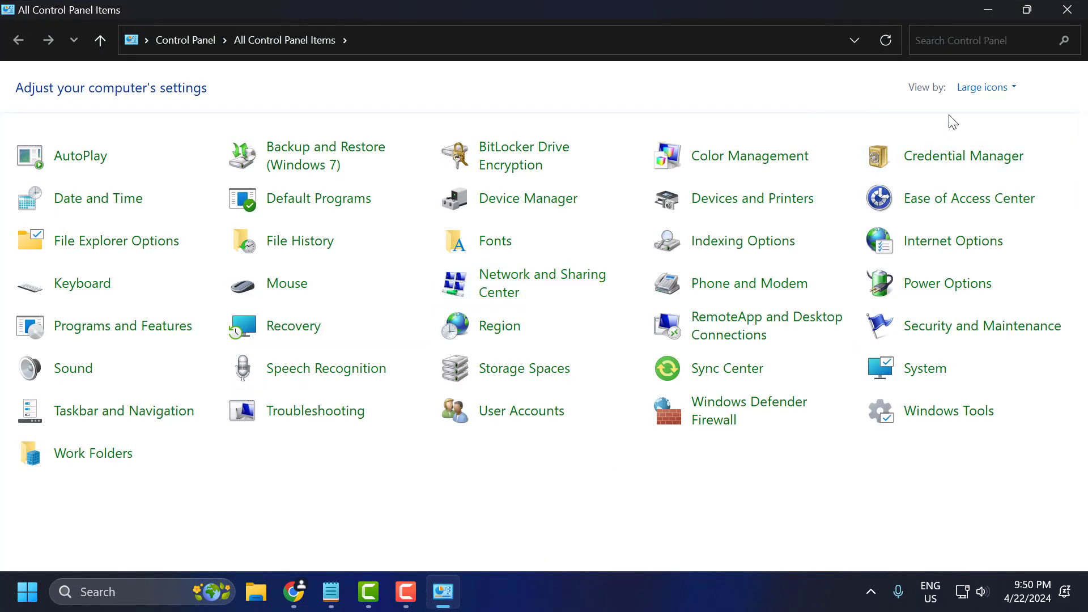
{"action": "left_click", "coordinate": [971, 94]}
{"action": "left_click", "coordinate": [974, 111]}
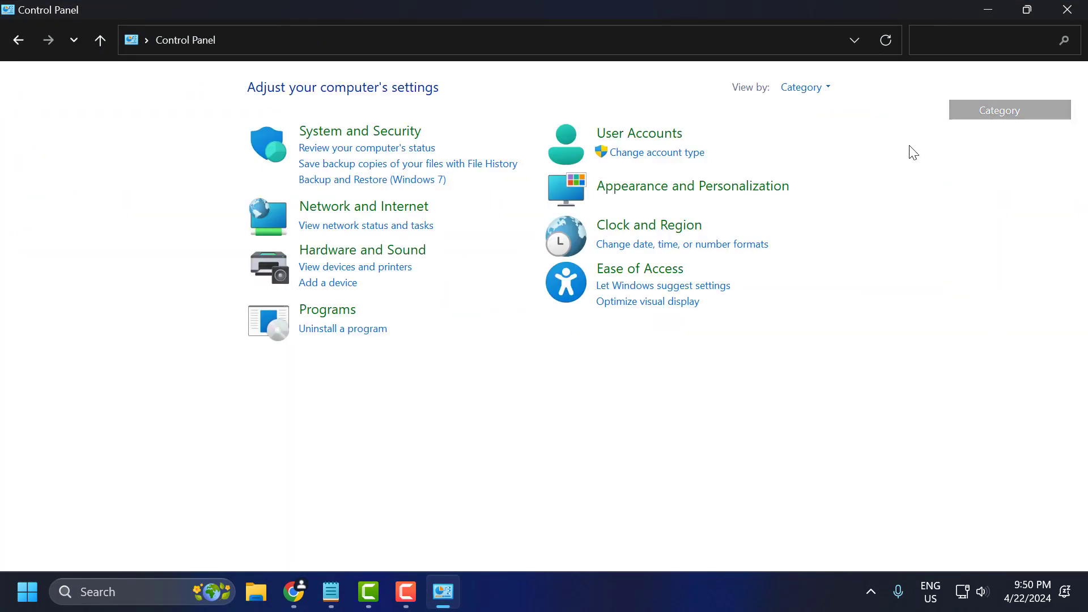
Open the installed programs list and choose Change for Microsoft Edge
{"action": "left_click", "coordinate": [328, 330]}
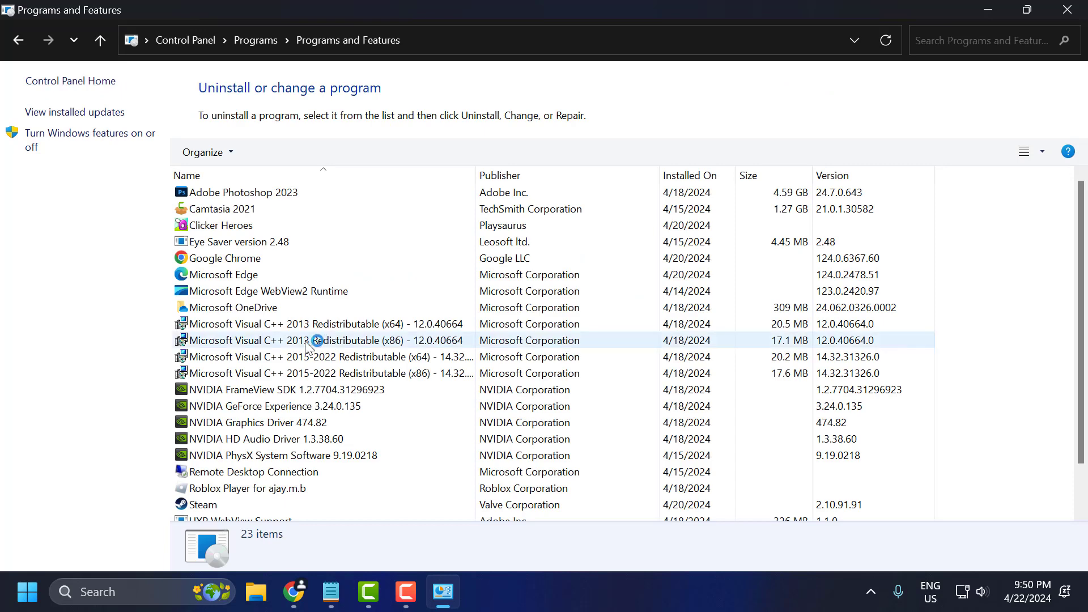
{"action": "right_click", "coordinate": [230, 311]}
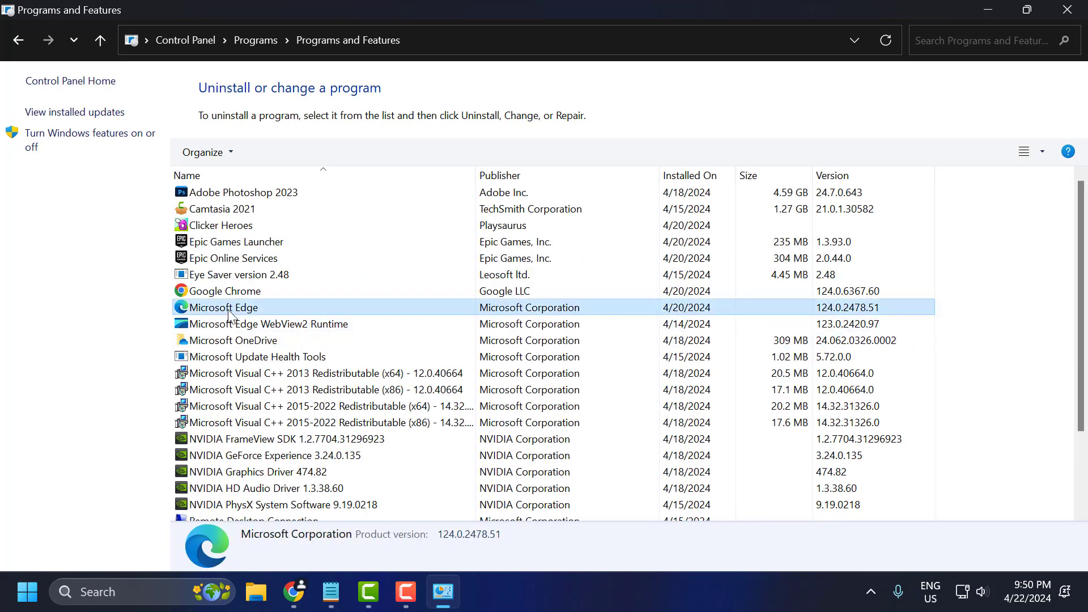
{"action": "left_click", "coordinate": [263, 326]}
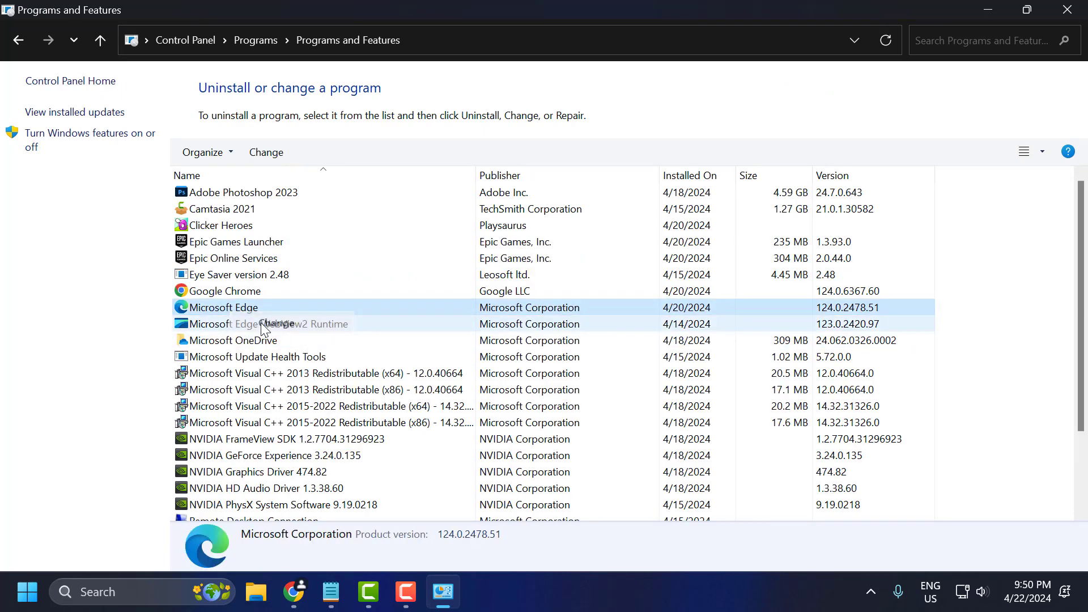
Repair Microsoft Edge and minimize the relaunched Edge window
{"action": "left_click", "coordinate": [642, 373]}
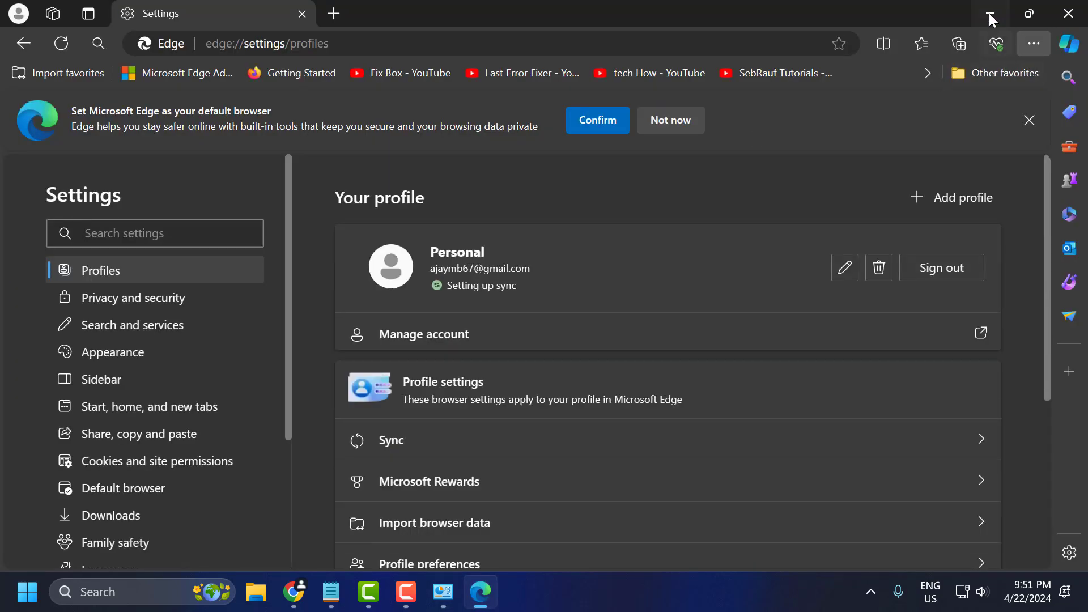
{"action": "left_click", "coordinate": [989, 14]}
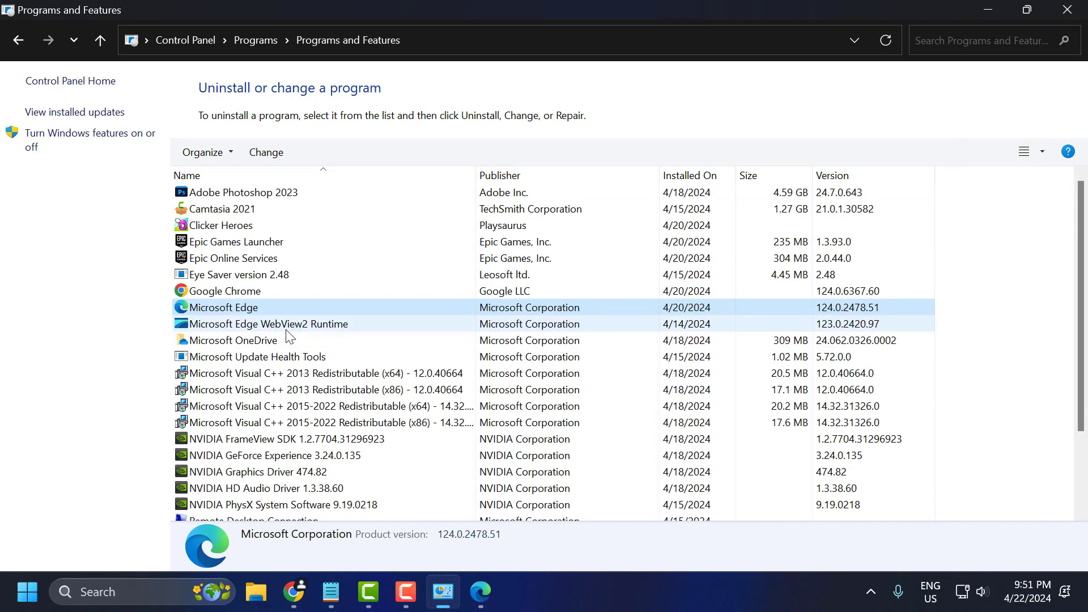
Repair Microsoft Edge WebView2 Runtime, then close Programs and Features
{"action": "left_click", "coordinate": [288, 329]}
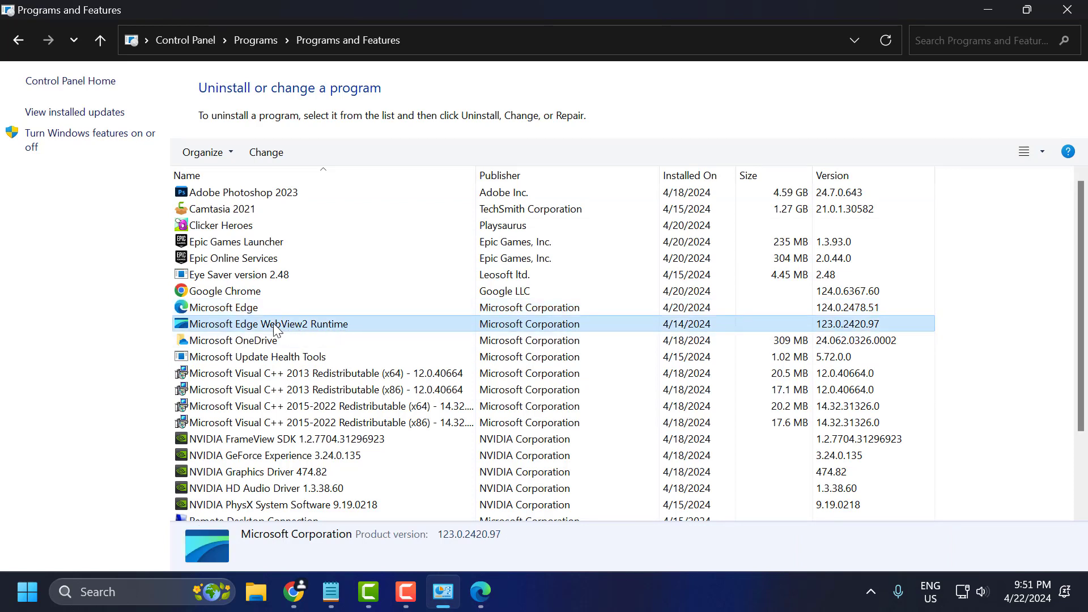
{"action": "right_click", "coordinate": [277, 323]}
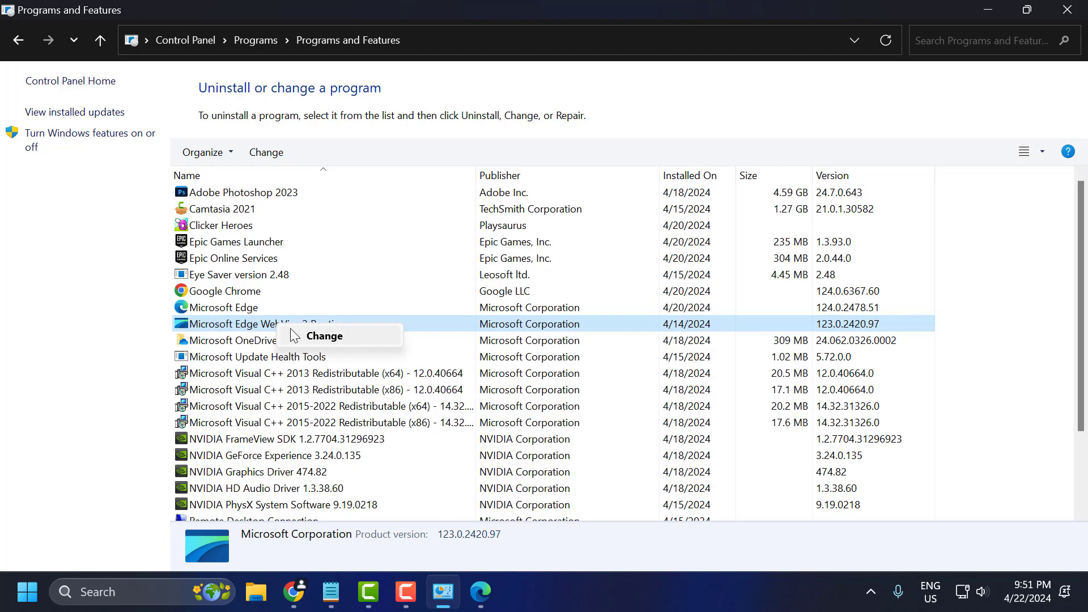
{"action": "left_click", "coordinate": [320, 337]}
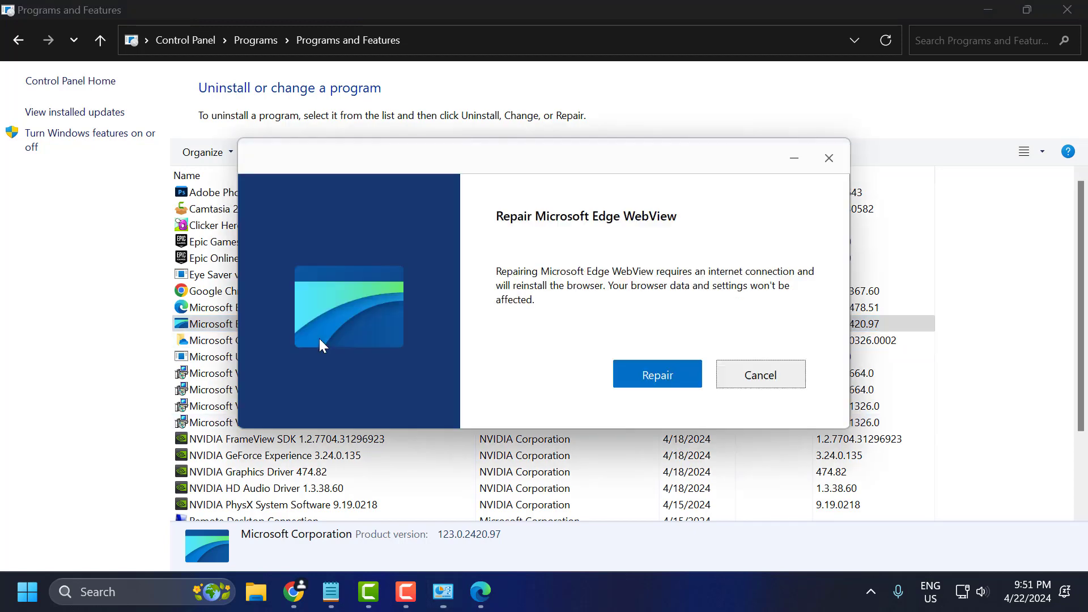
{"action": "left_click", "coordinate": [642, 376]}
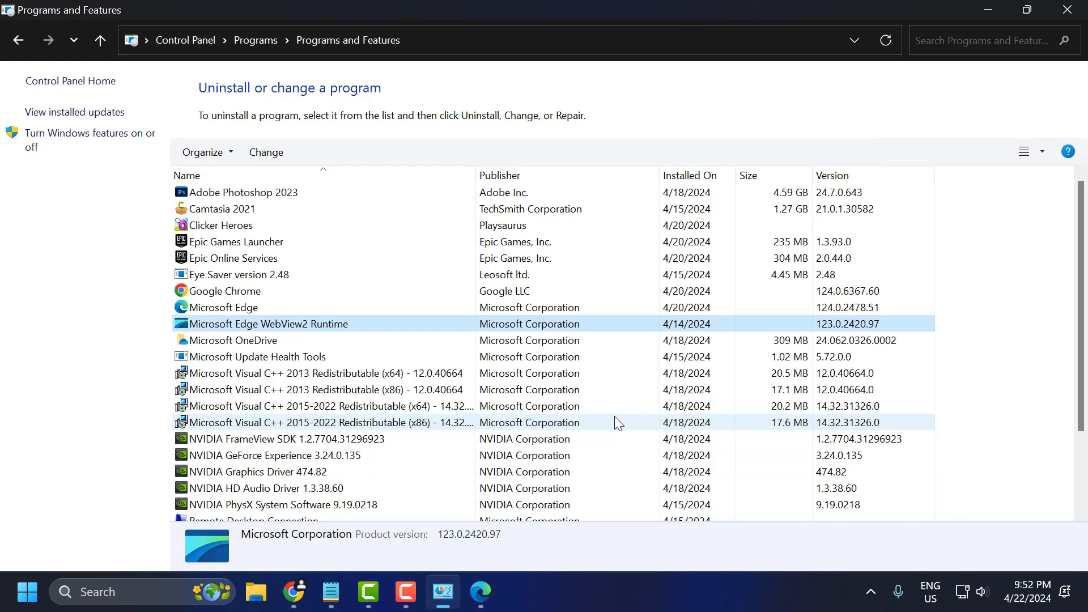
{"action": "left_click", "coordinate": [1068, 11]}
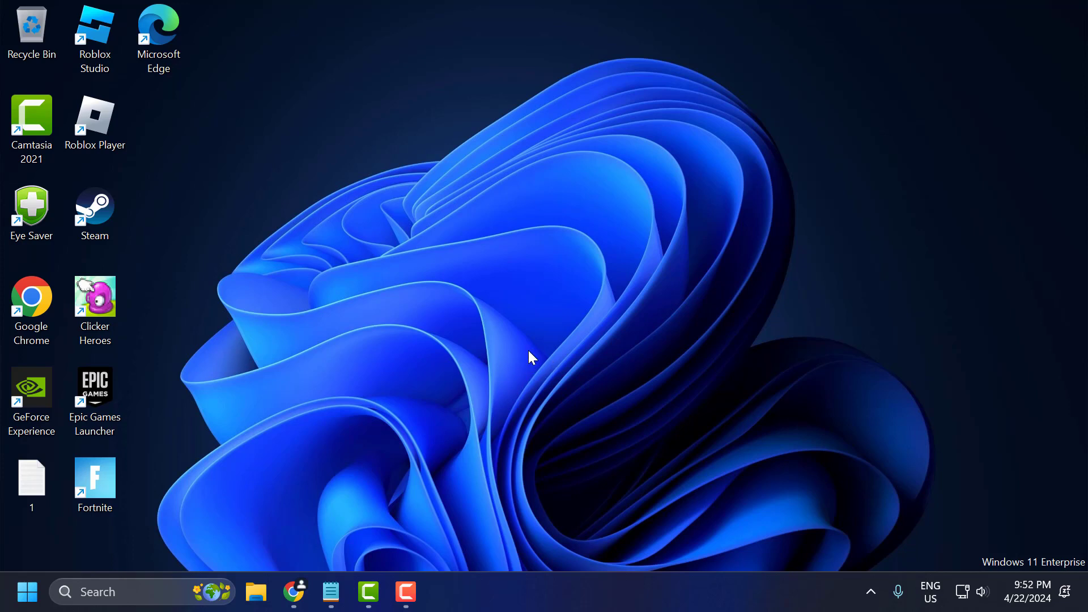
Launch Windows PowerShell as administrator
{"action": "left_click", "coordinate": [160, 593]}
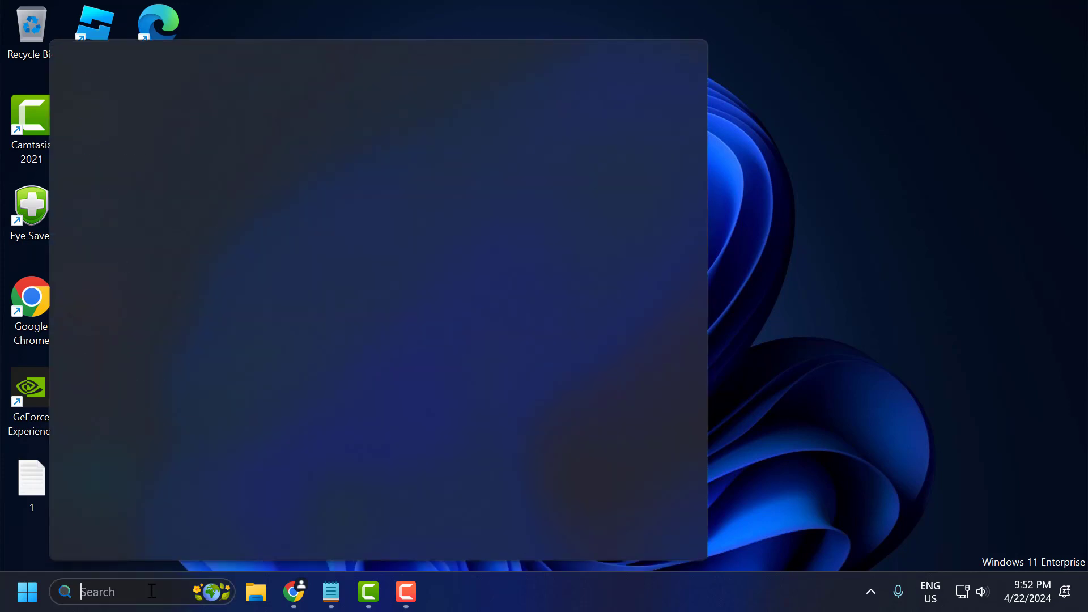
{"action": "type", "text": "power"}
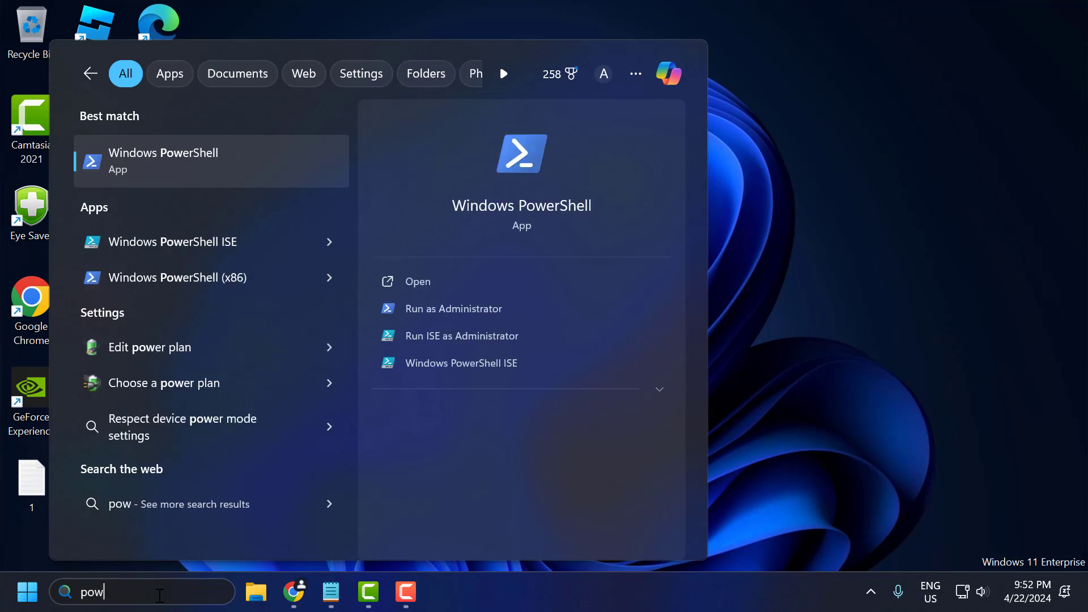
{"action": "right_click", "coordinate": [182, 175]}
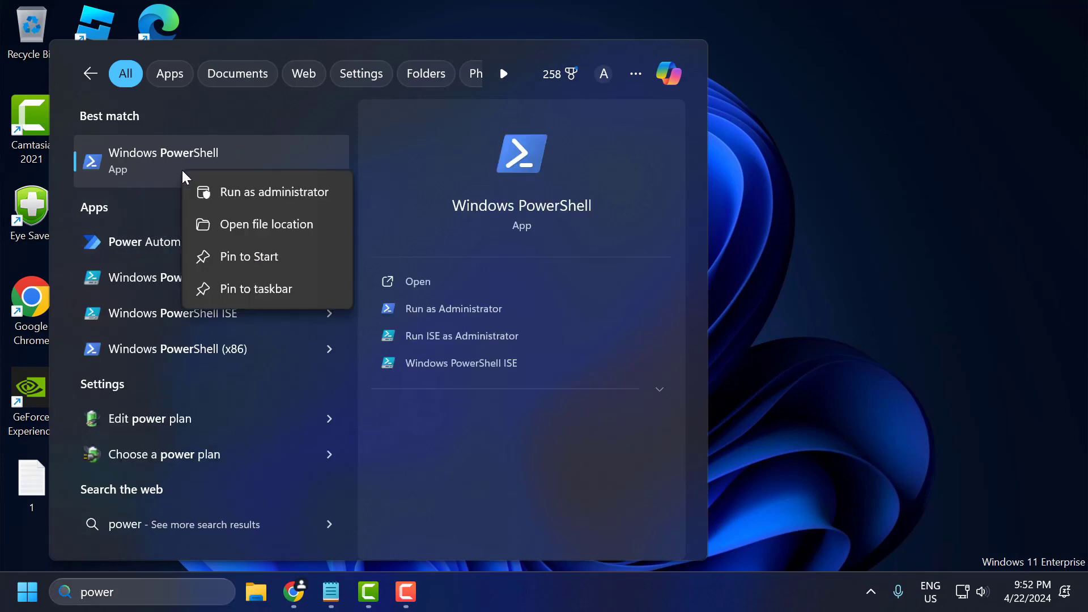
{"action": "left_click", "coordinate": [193, 189]}
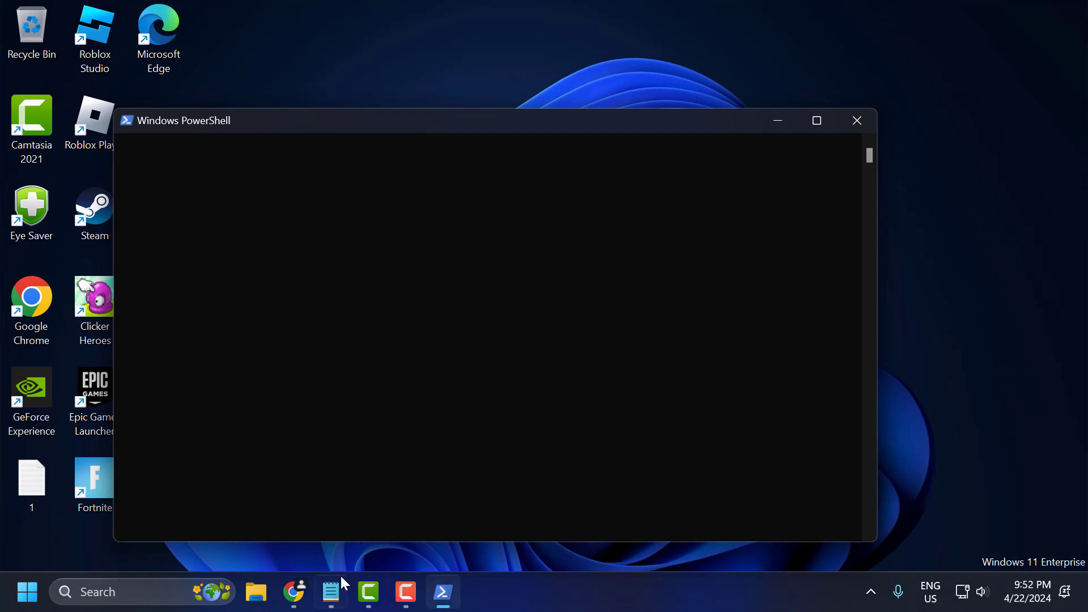
Paste the 'get-appxpackage Microsoft.GamingServices | remove-AppxPackage -allusers' command from Notepad into PowerShell
{"action": "left_click", "coordinate": [341, 577]}
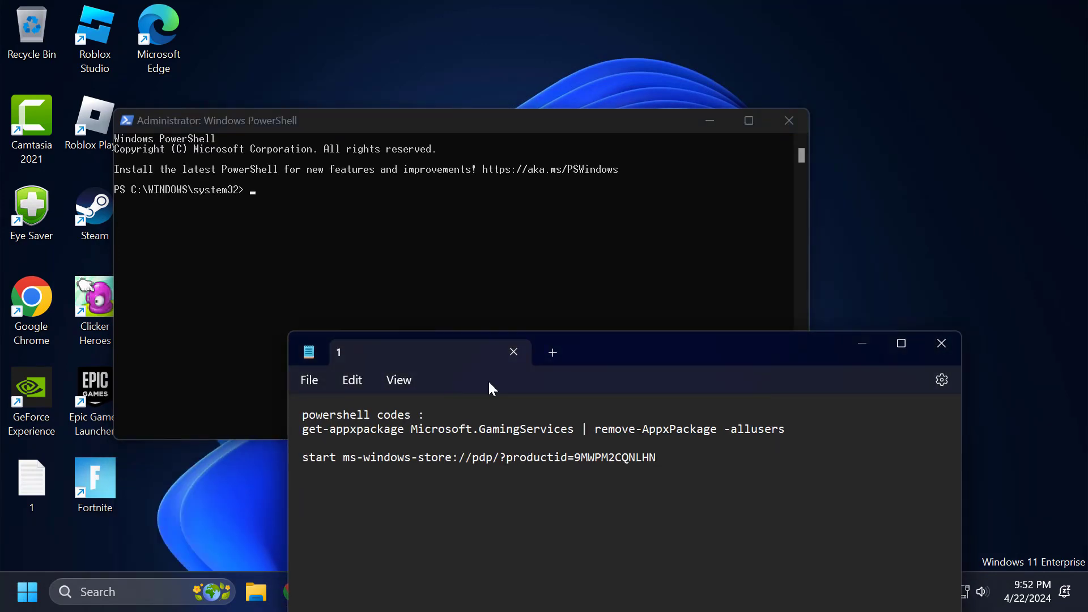
{"action": "left_click_drag", "start_coordinate": [510, 340], "coordinate": [547, 189]}
{"action": "triple_click", "coordinate": [489, 277]}
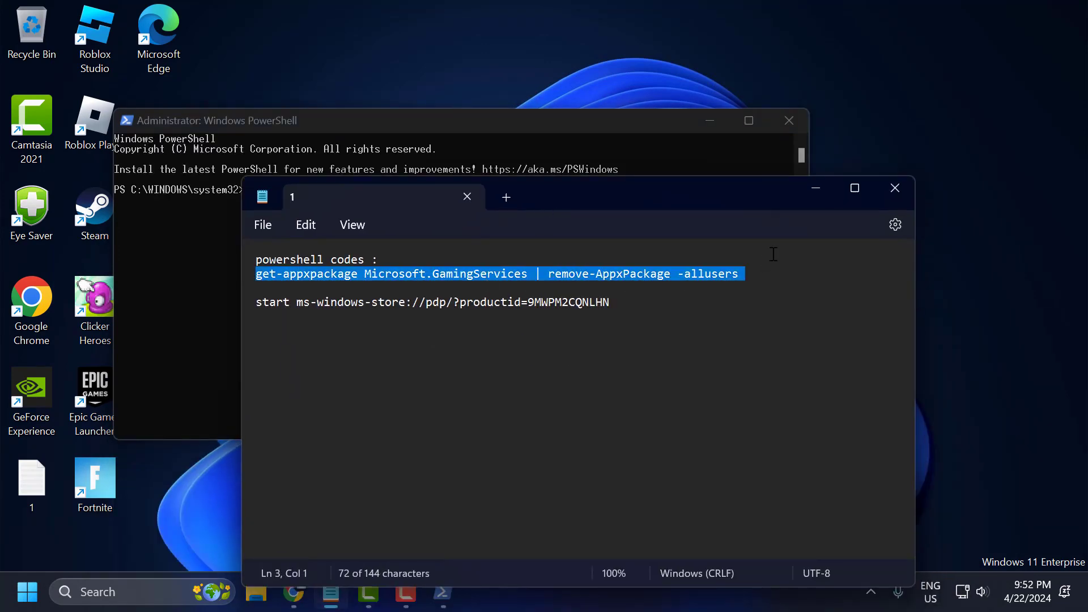
{"action": "left_click", "coordinate": [814, 189]}
{"action": "type", "text": "get-appxpackage Microsoft.GamingServices | remove-AppxPackage -allusers"}
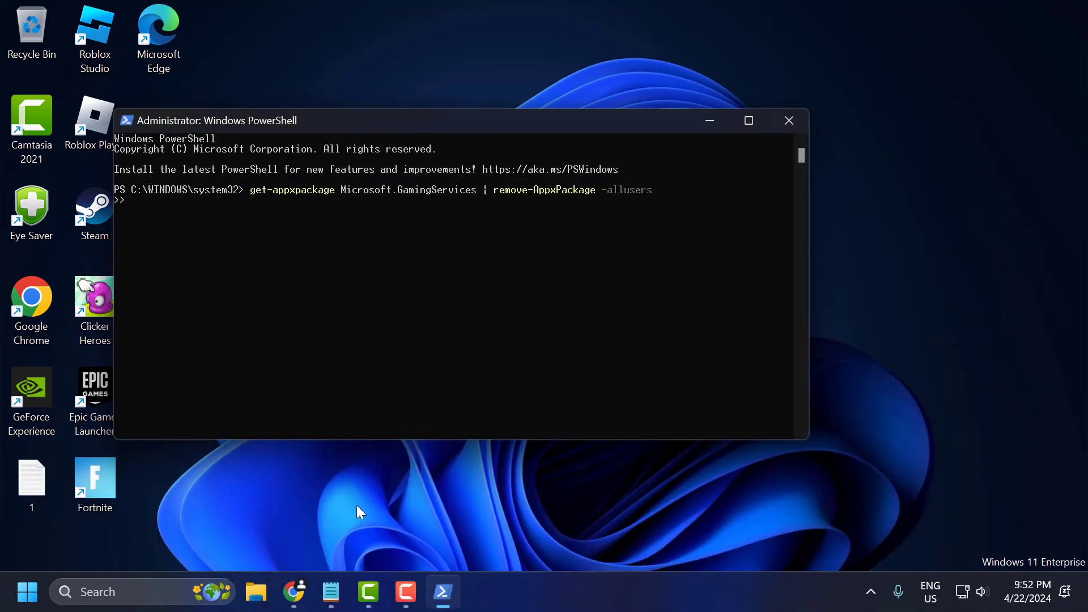
{"action": "left_click", "coordinate": [332, 591]}
{"action": "left_click", "coordinate": [805, 188]}
Run the removal command, then paste and run the start ms-windows-store command
{"action": "left_click", "coordinate": [331, 591]}
{"action": "left_click", "coordinate": [390, 308]}
{"action": "triple_click", "coordinate": [391, 308]}
{"action": "key", "text": "ctrl+c"}
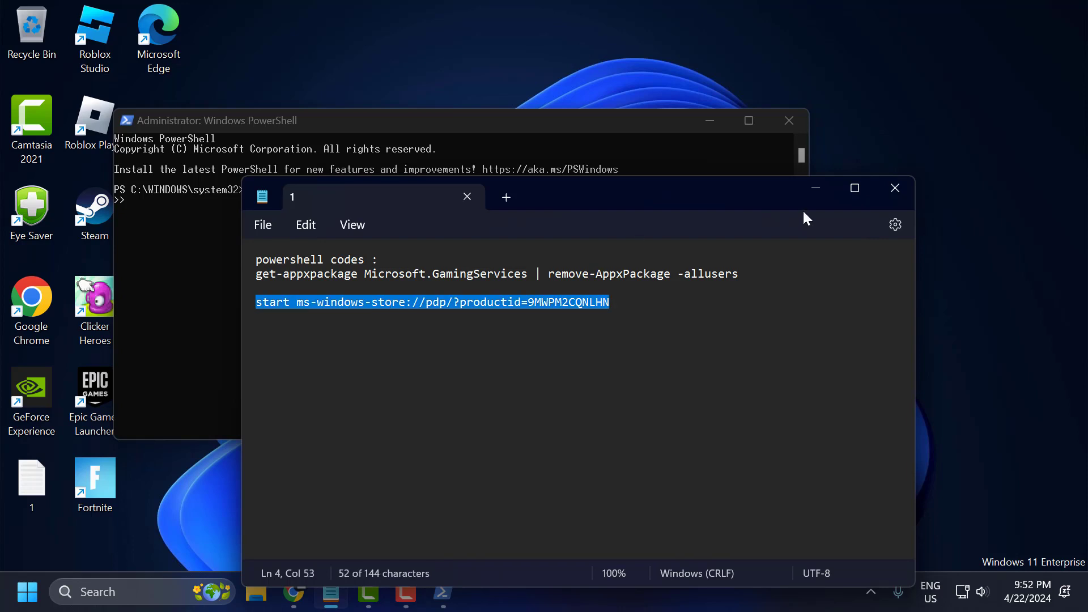
{"action": "left_click", "coordinate": [819, 194]}
{"action": "key", "text": "Return"}
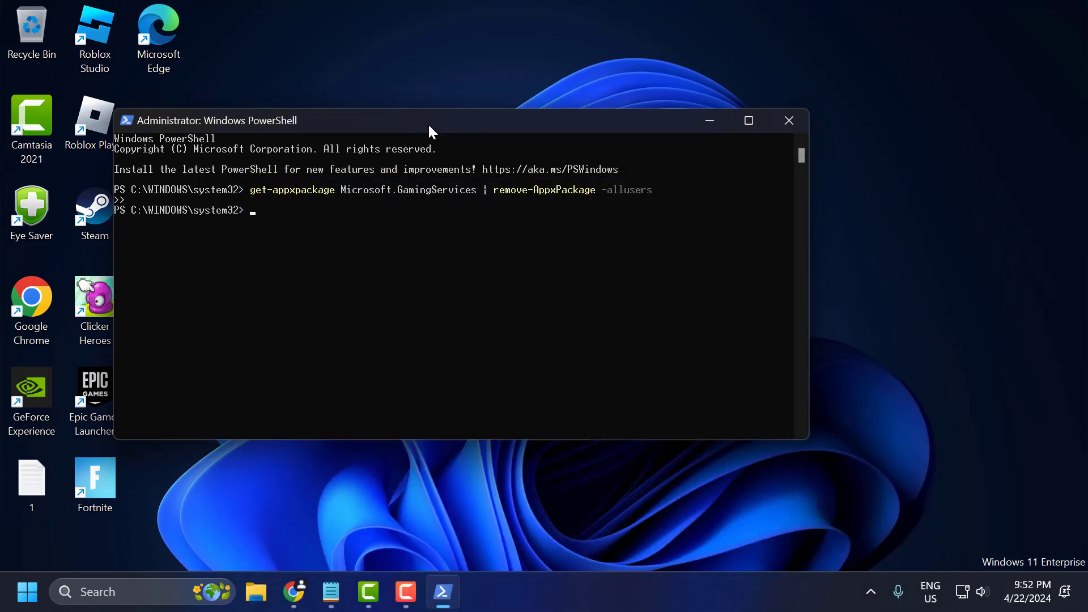
{"action": "key", "text": "ctrl+v"}
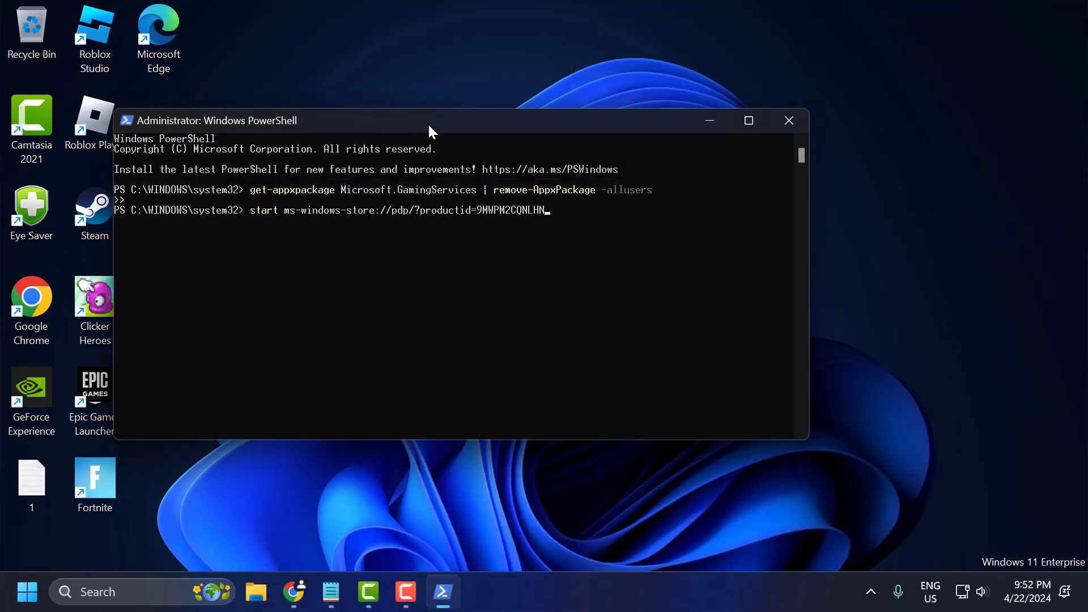
{"action": "key", "text": "Return"}
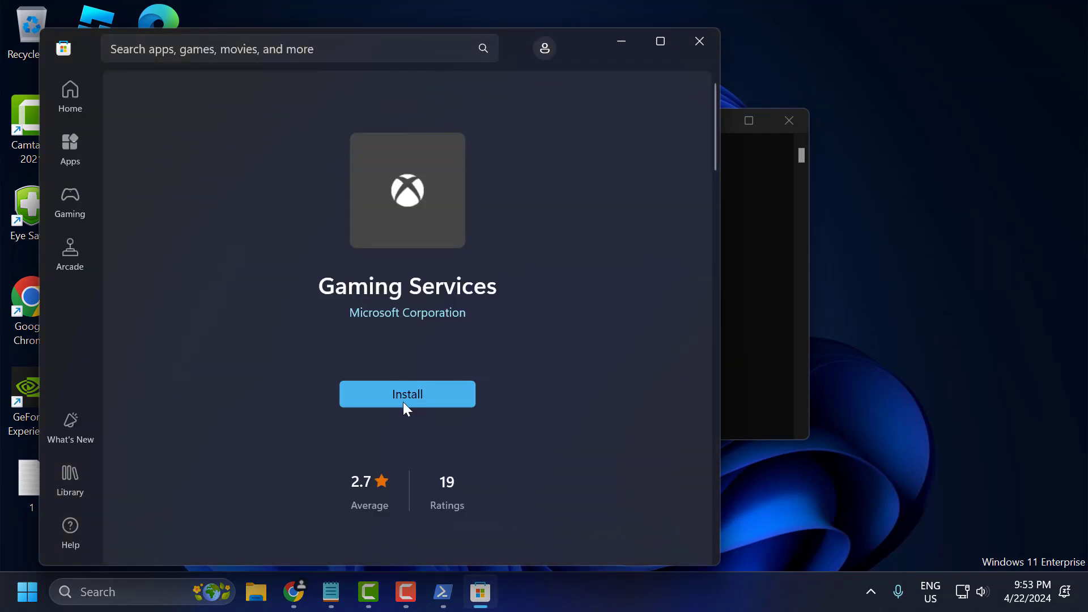
Install Gaming Services from the Store, then close the Store and PowerShell windows
{"action": "left_click", "coordinate": [426, 379]}
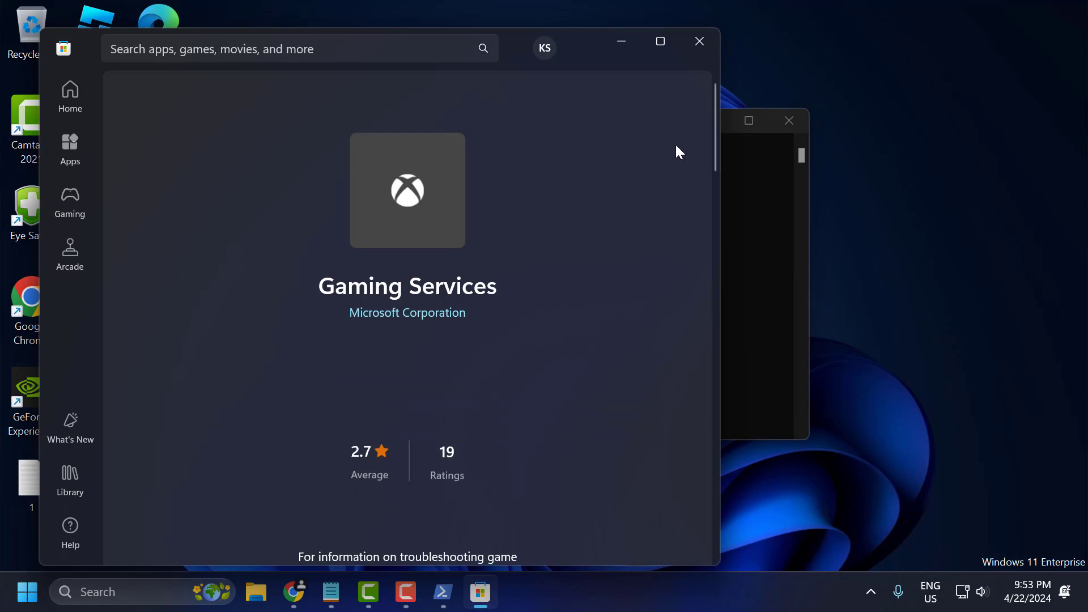
{"action": "left_click", "coordinate": [699, 41]}
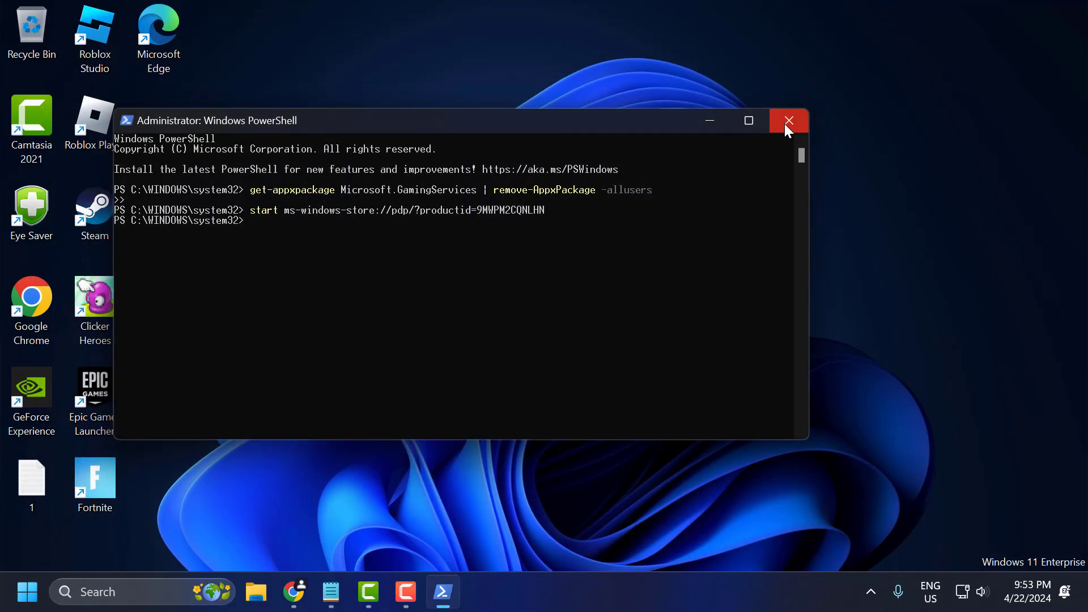
{"action": "left_click", "coordinate": [788, 128]}
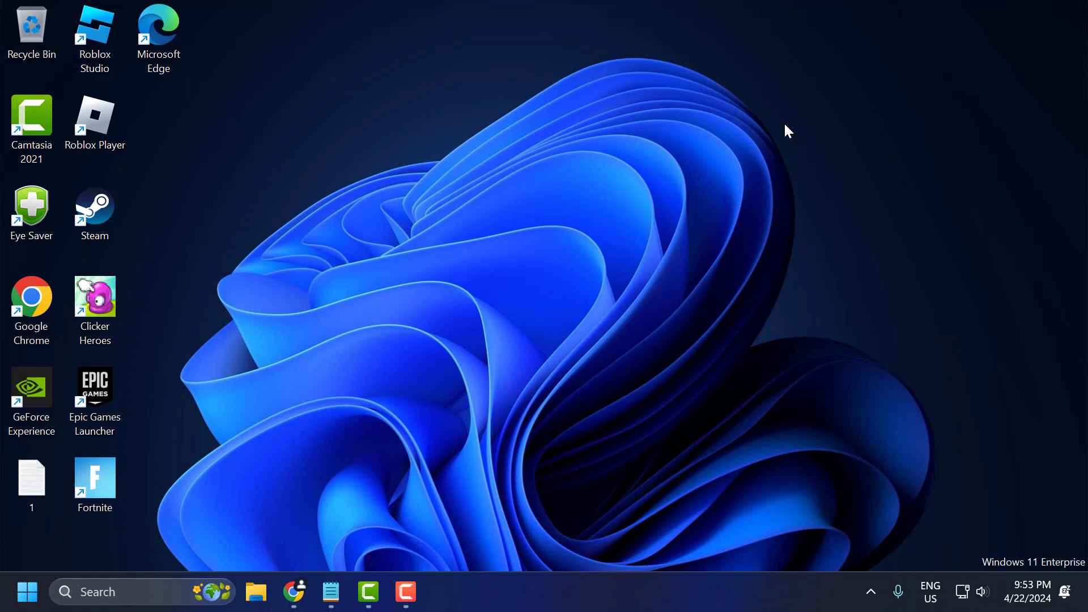
Uninstall the Xbox app found by searching 'xbox', confirming the prompt
{"action": "left_click", "coordinate": [139, 592]}
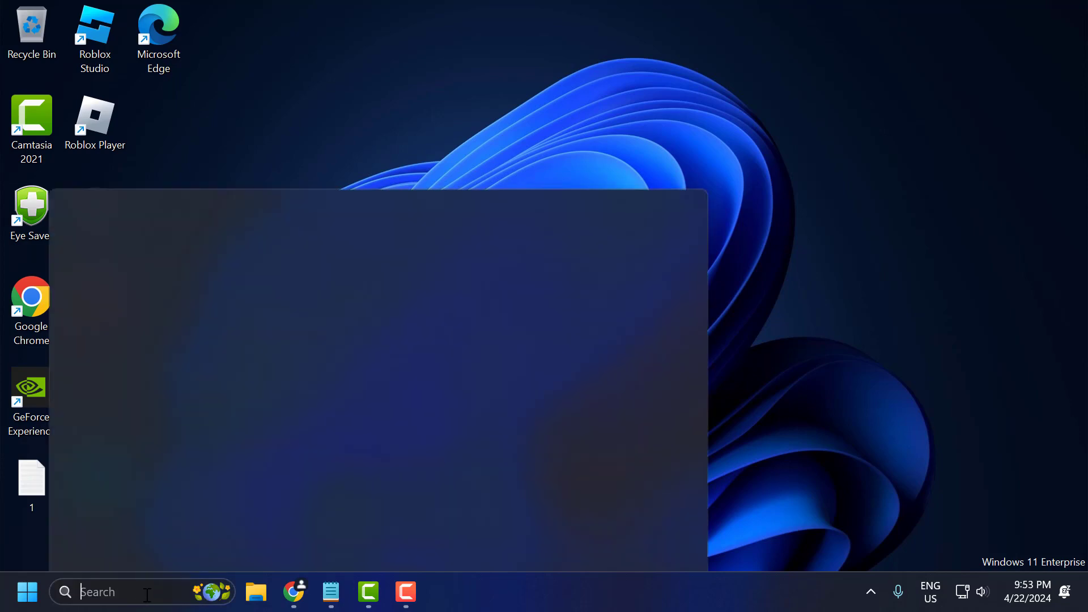
{"action": "type", "text": "xbox"}
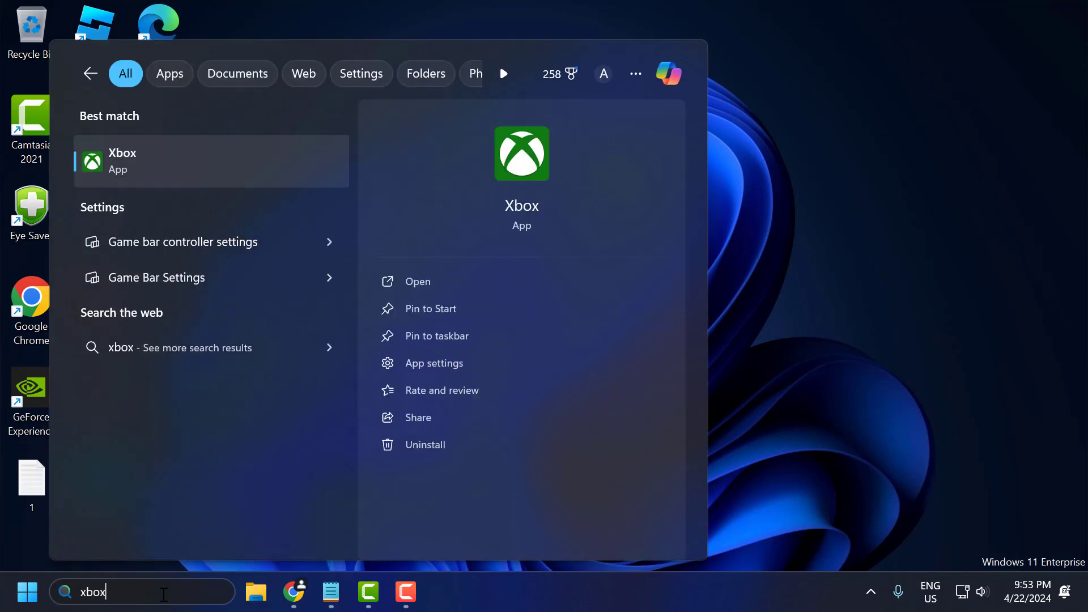
{"action": "right_click", "coordinate": [172, 165]}
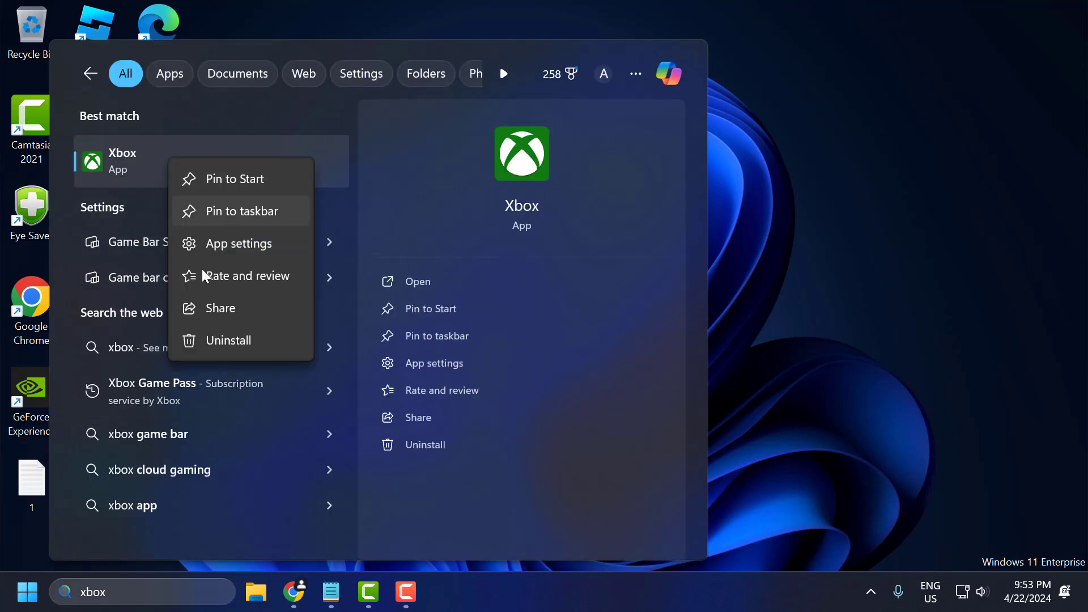
{"action": "left_click", "coordinate": [222, 342]}
{"action": "left_click", "coordinate": [321, 324]}
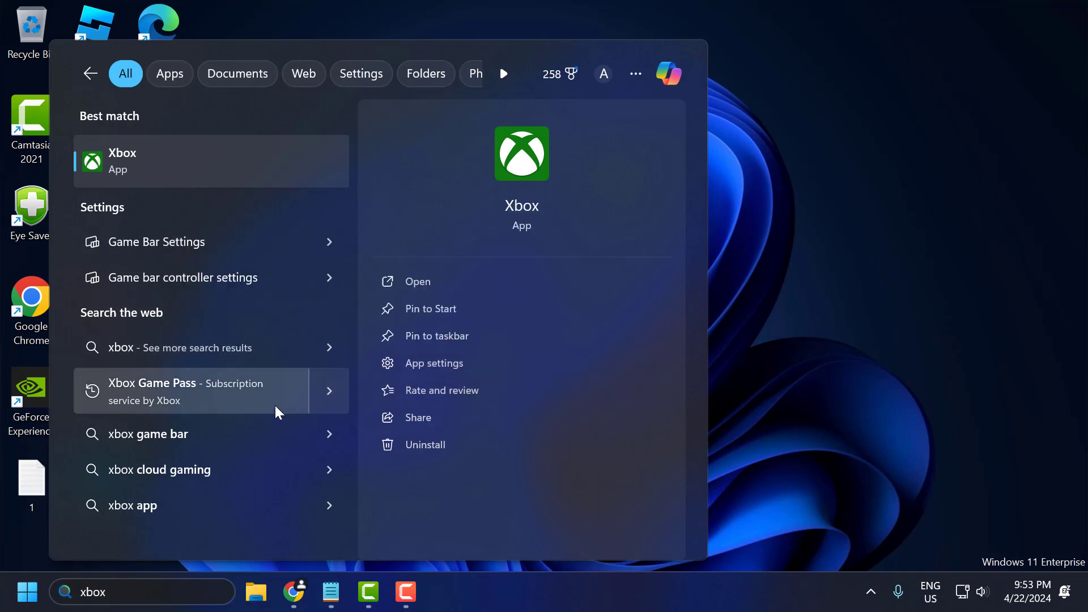
Replace the search query with 'store' to bring up Microsoft Store
{"action": "left_click", "coordinate": [68, 590]}
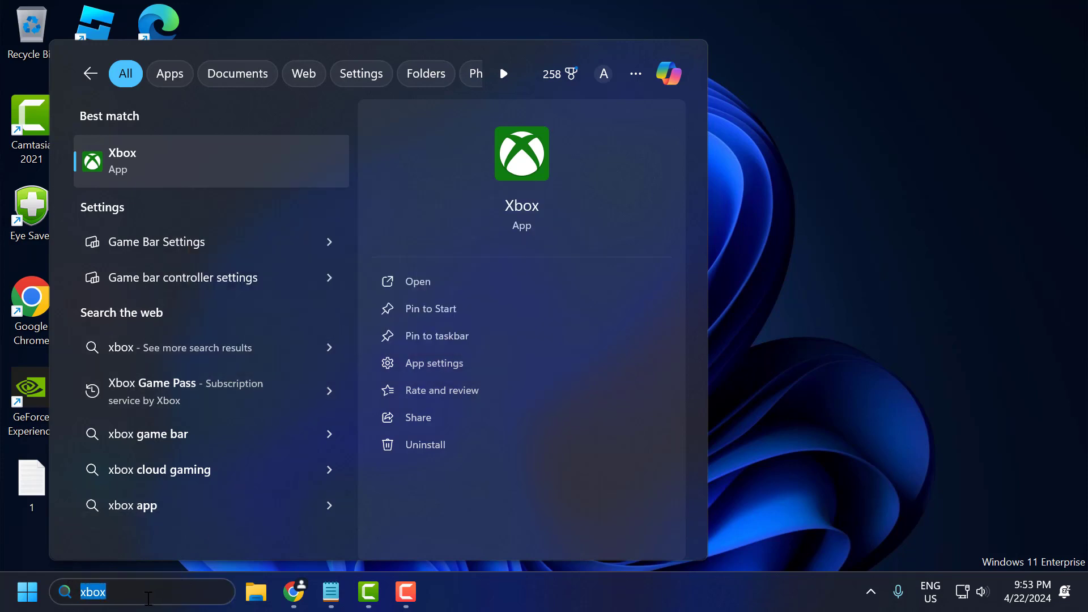
{"action": "type", "text": "xbox"}
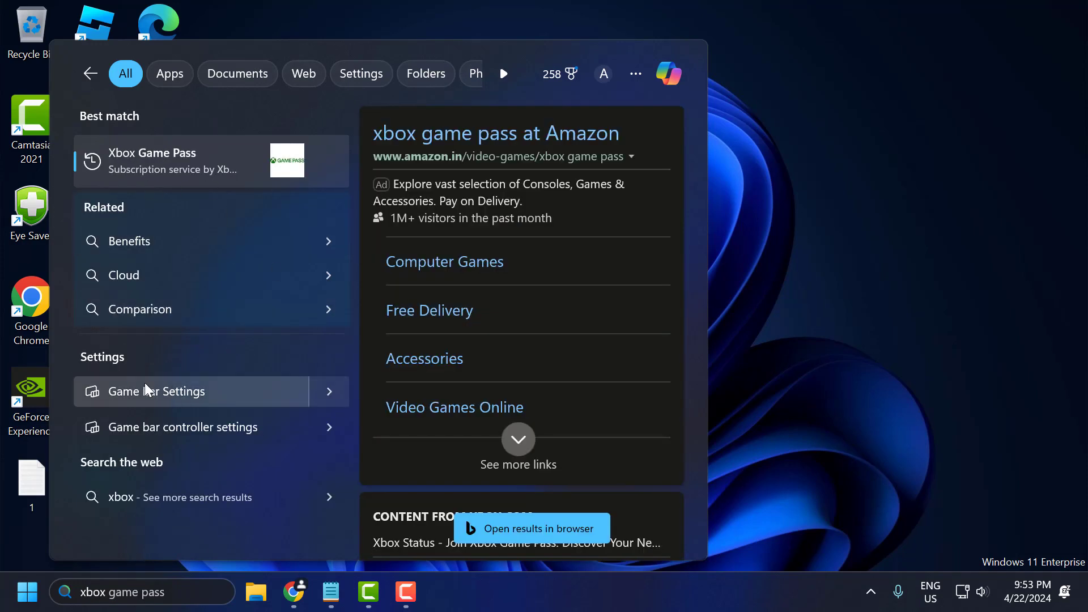
{"action": "left_click", "coordinate": [121, 598]}
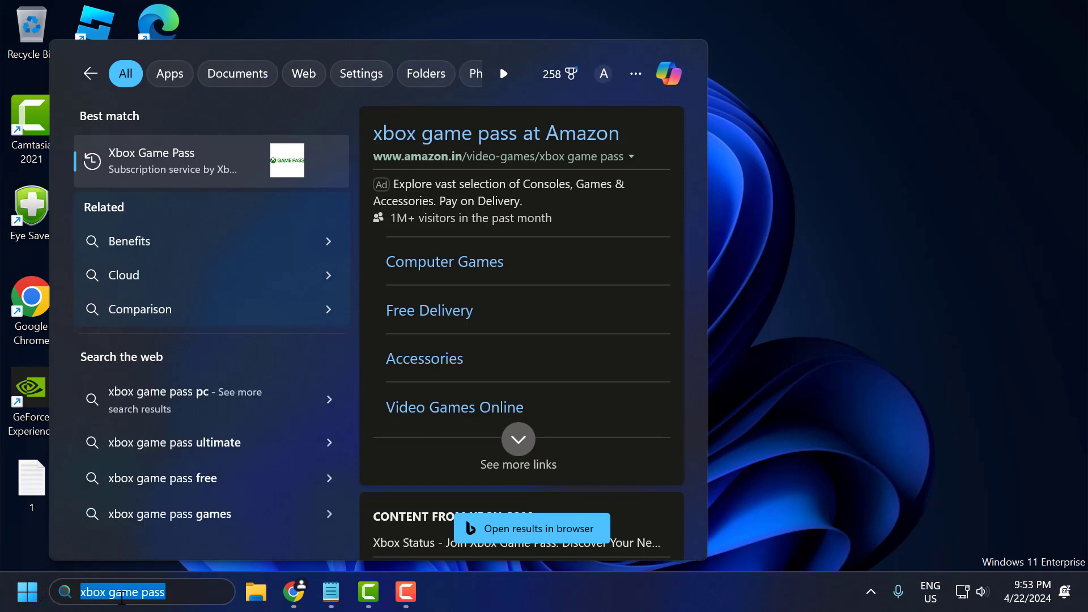
{"action": "type", "text": "store"}
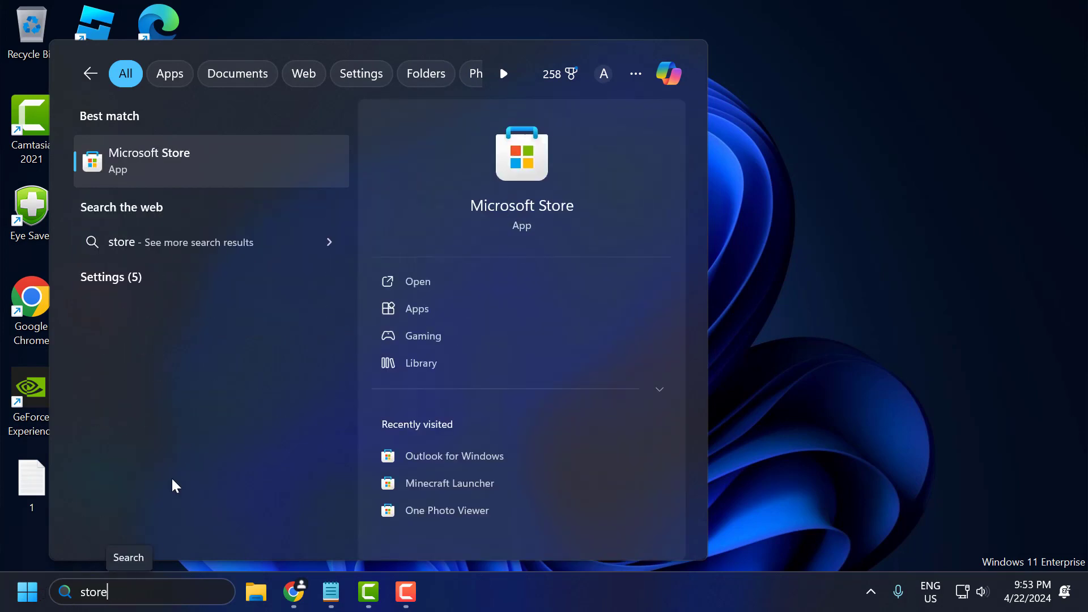
Open Microsoft Store, search 'xbox', and install the Xbox app from its product page
{"action": "left_click", "coordinate": [214, 170]}
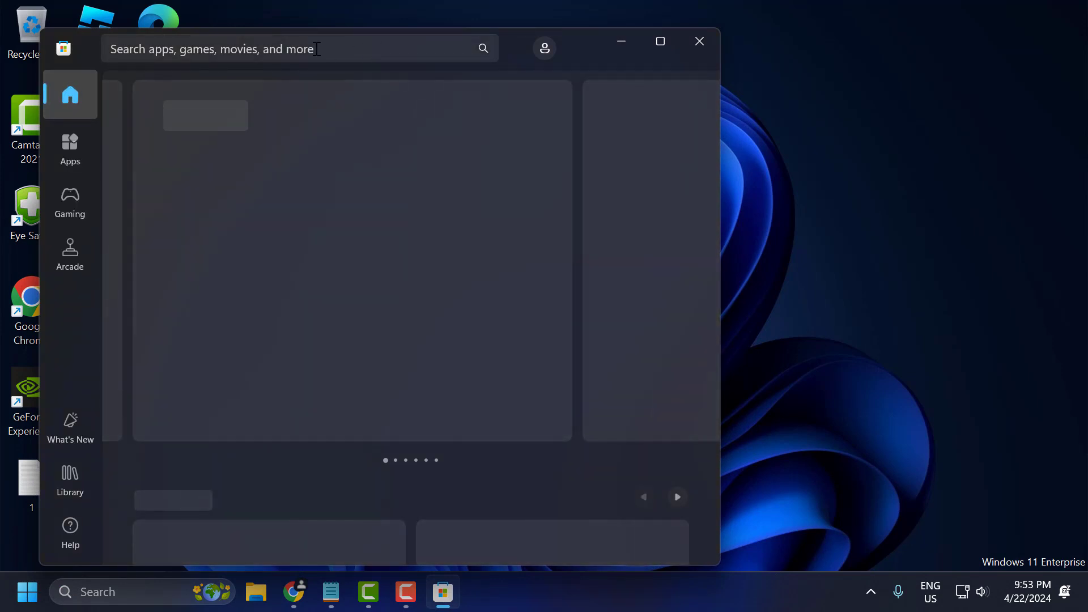
{"action": "left_click", "coordinate": [317, 49]}
{"action": "type", "text": "xbo"}
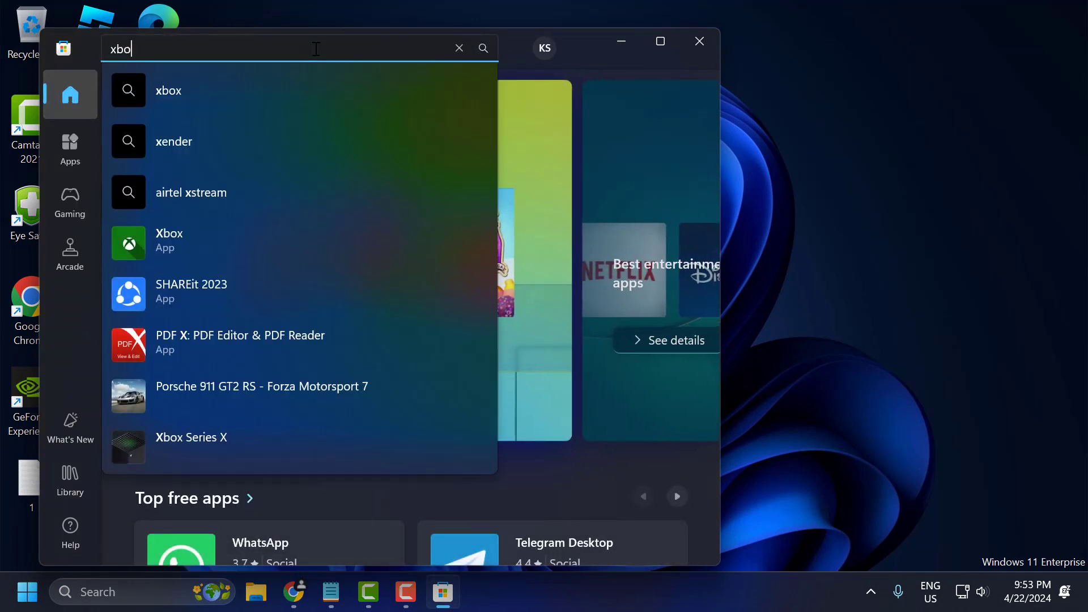
{"action": "type", "text": "x"}
{"action": "key", "text": "Return"}
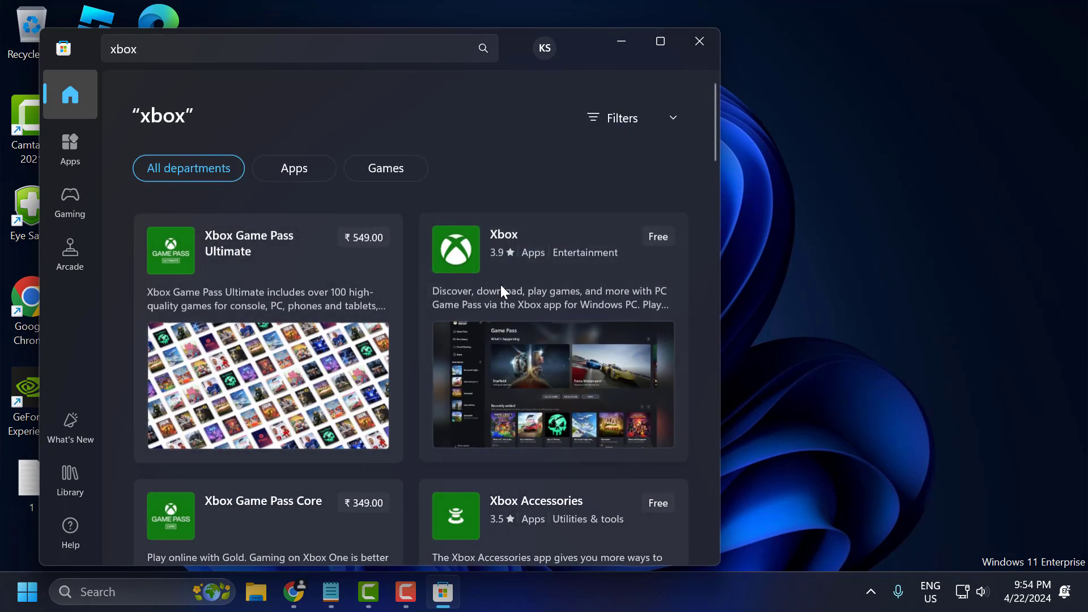
{"action": "left_click", "coordinate": [544, 293]}
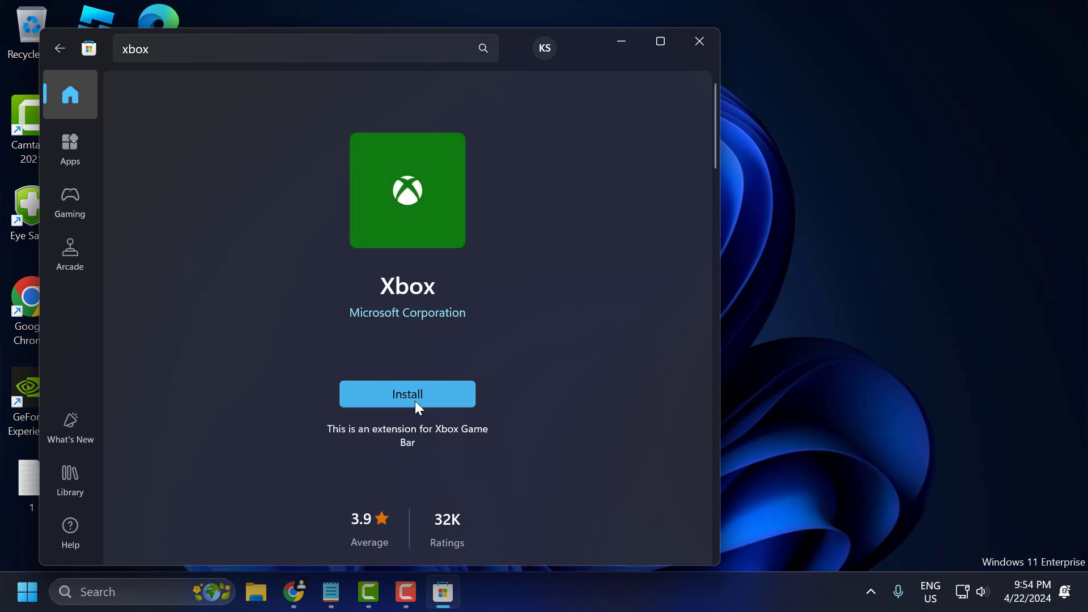
{"action": "left_click", "coordinate": [415, 400]}
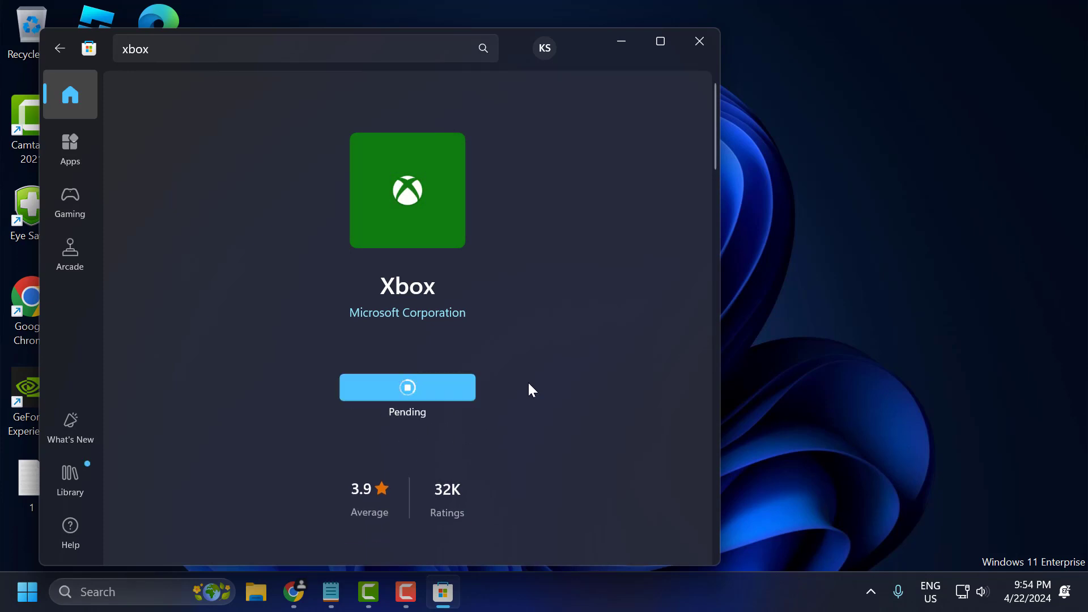